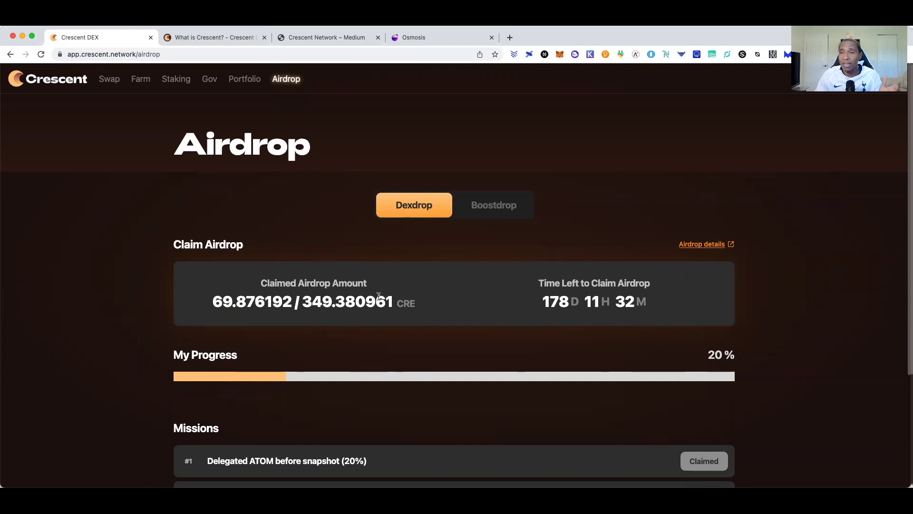
Step: Start the Liquid Stake CRE mission from the airdrop missions and stake 3 CRE
scroll(378, 290, "down", 5)
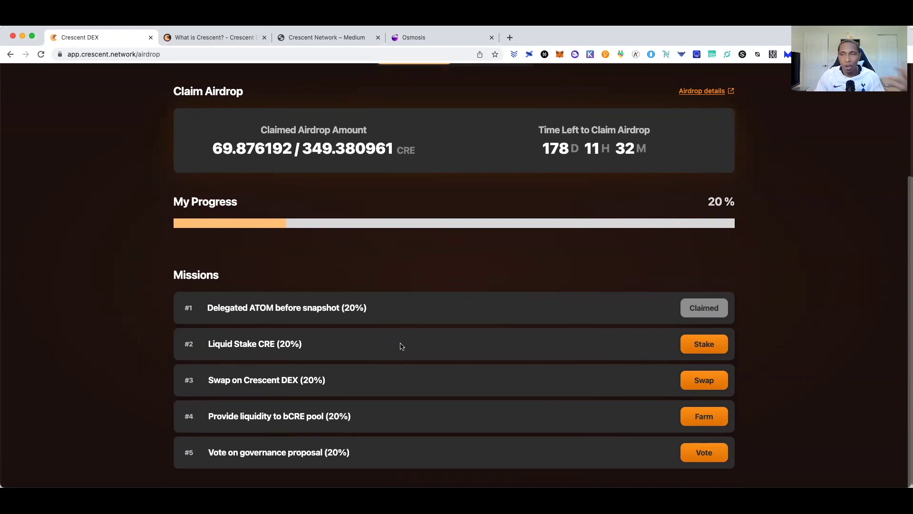
scroll(405, 346, "up", 5)
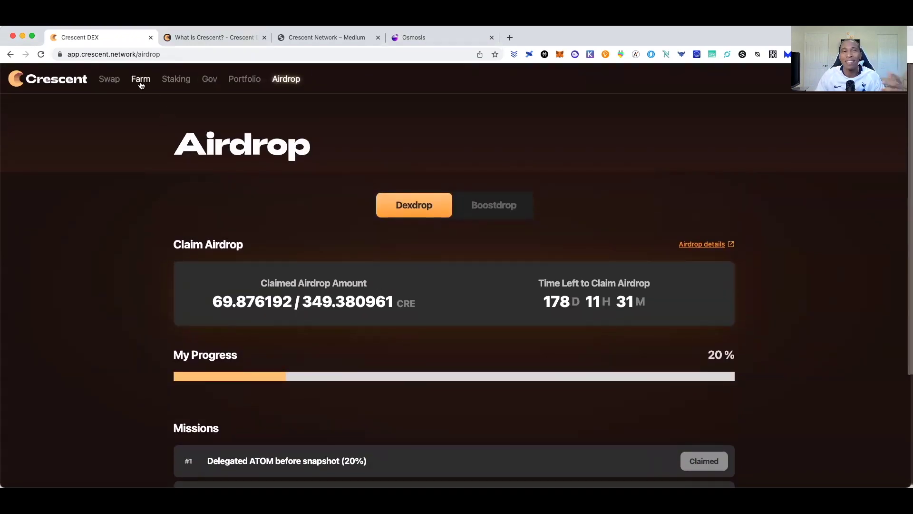
scroll(389, 258, "down", 3)
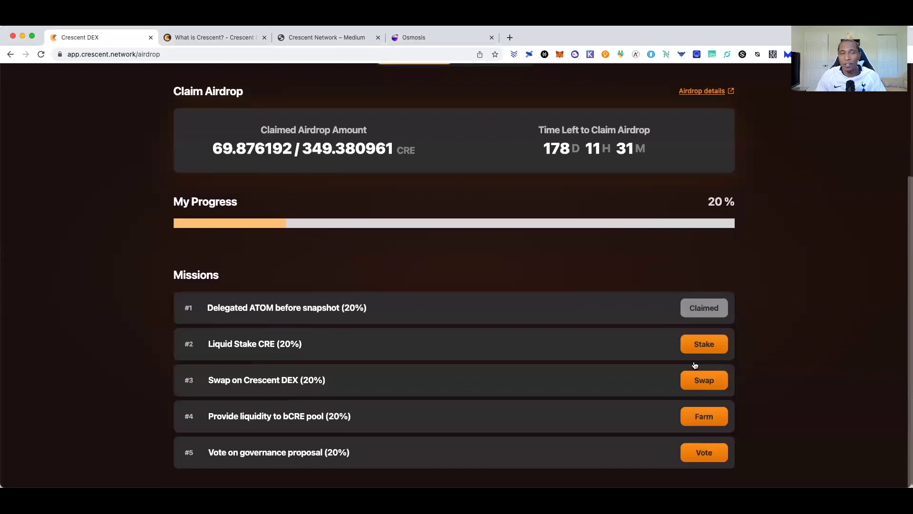
left_click(700, 348)
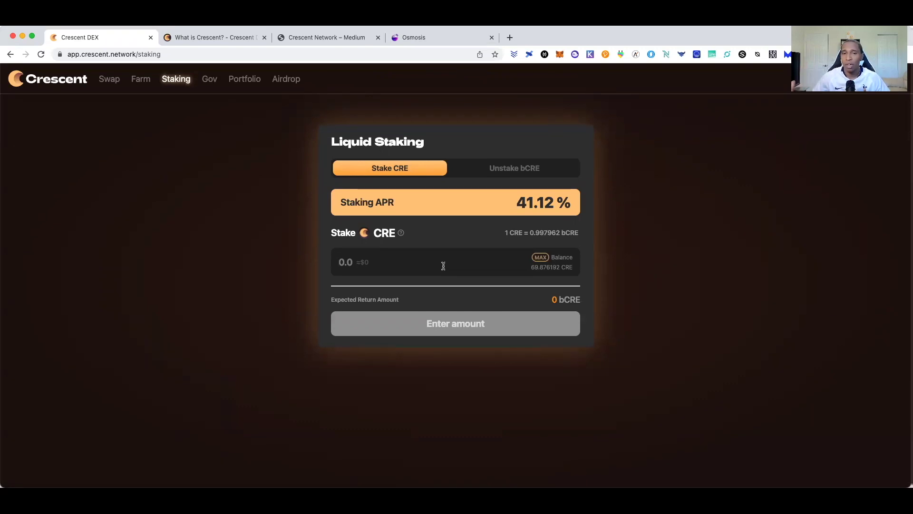
type("3")
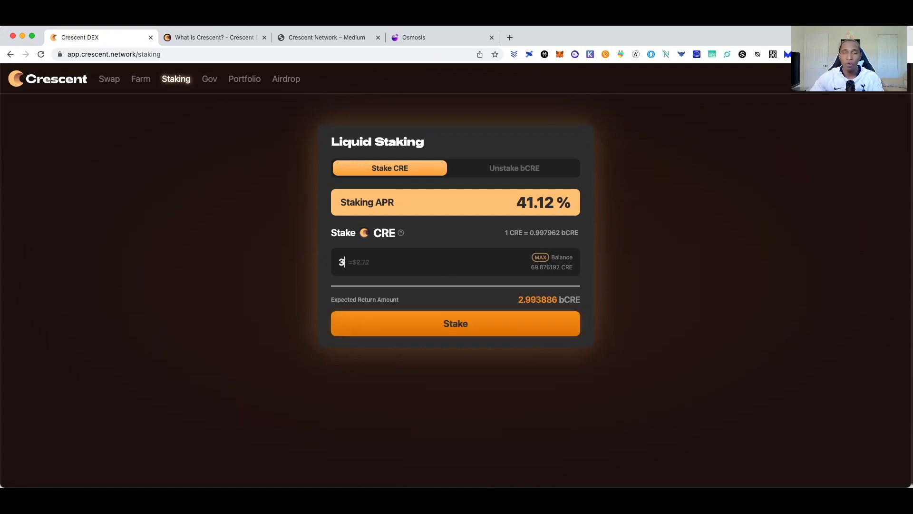
left_click(464, 334)
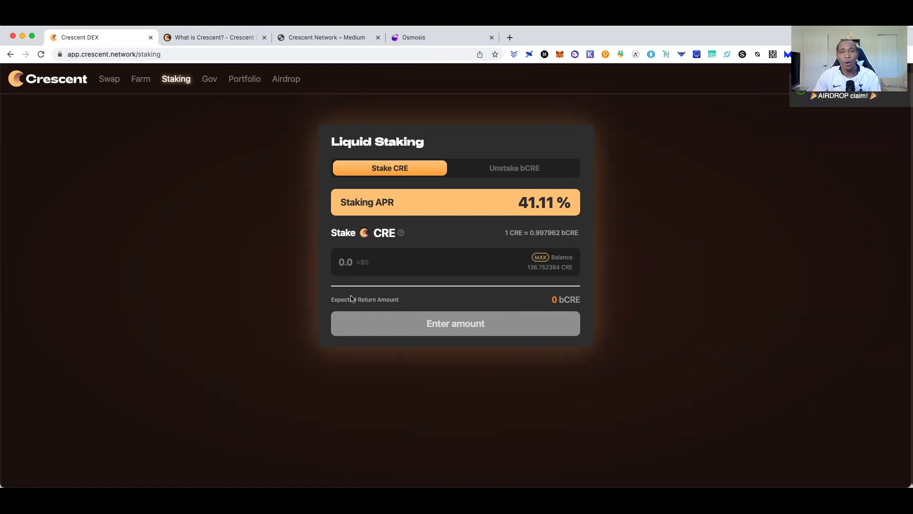
Step: Return to the airdrop missions, start the Swap on Crescent DEX mission and choose bCRE as the token to receive
left_click(286, 80)
scroll(803, 405, "down", 2)
scroll(804, 406, "down", 5)
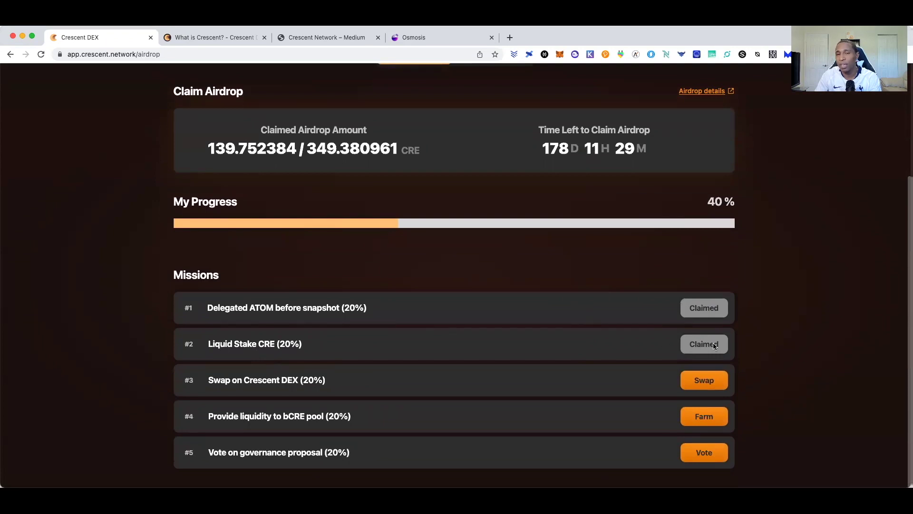
left_click_drag(211, 151, 259, 151)
left_click(326, 177)
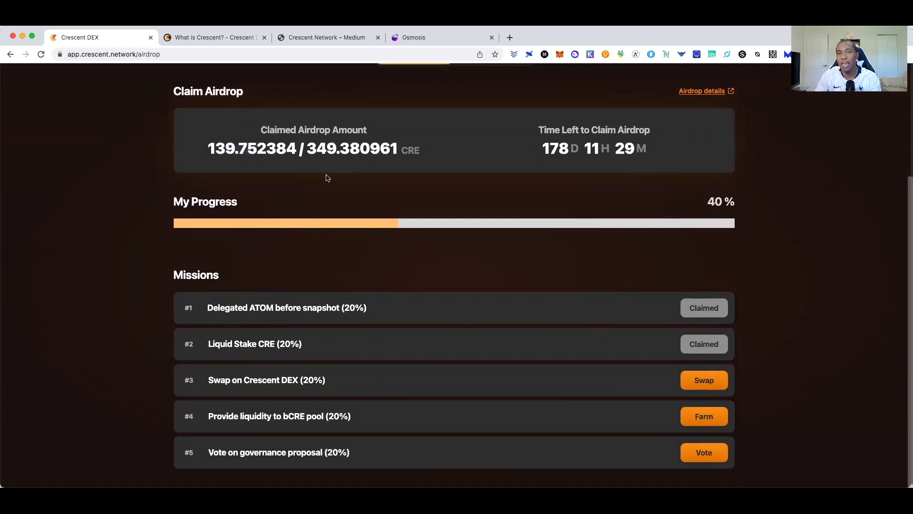
left_click(717, 386)
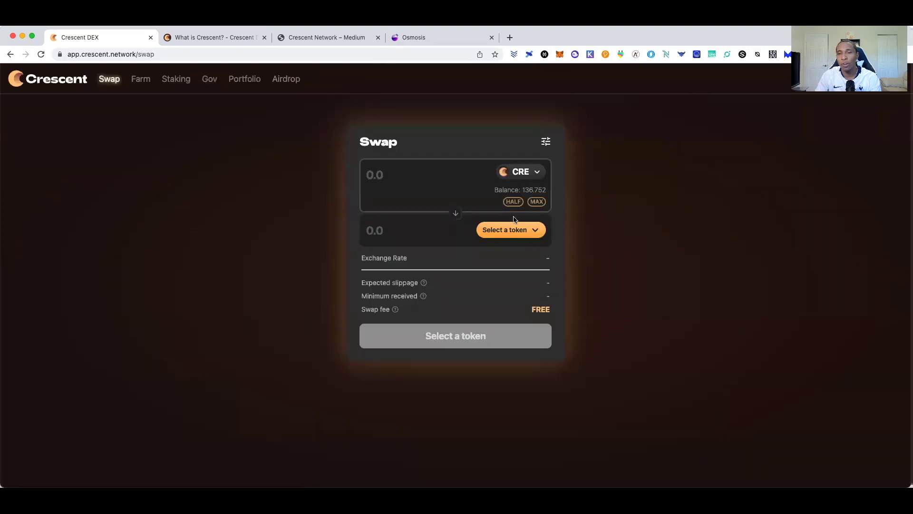
left_click(509, 233)
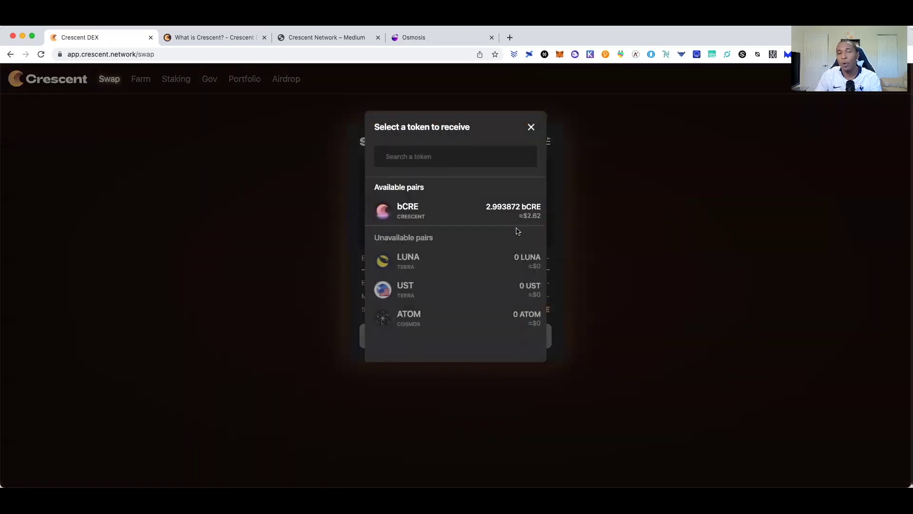
left_click(419, 207)
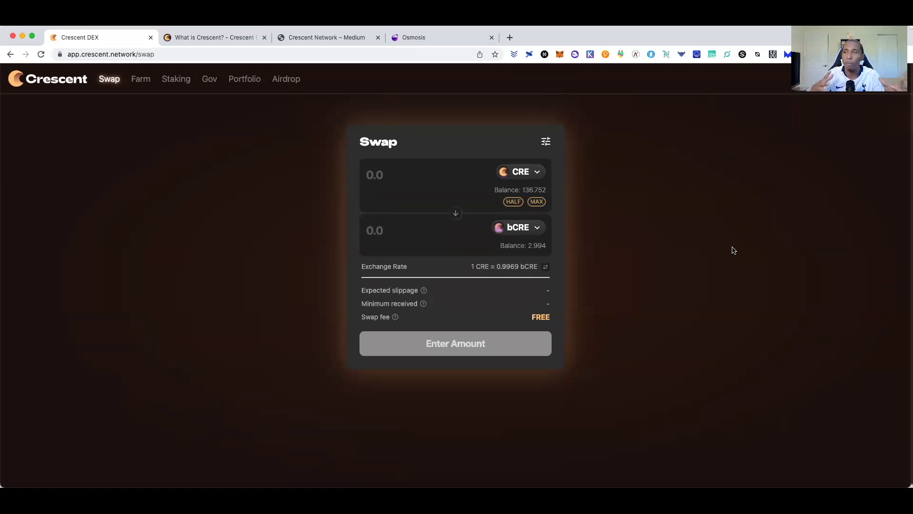
Step: Swap 3 CRE for bCRE and approve the transaction
left_click(401, 176)
type("3")
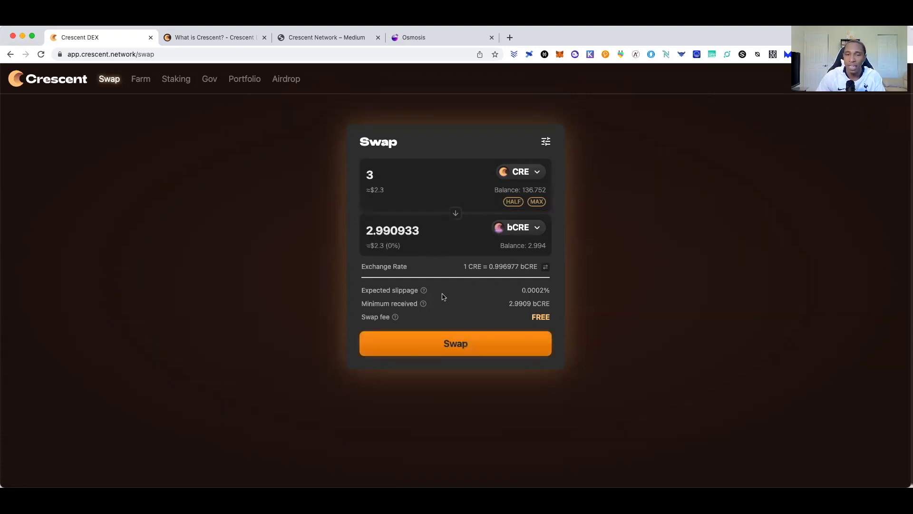
left_click(481, 346)
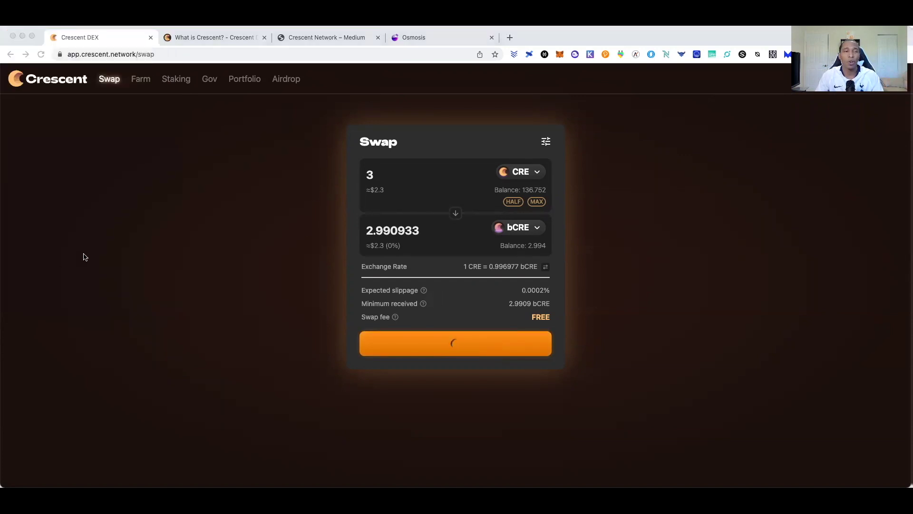
left_click(123, 303)
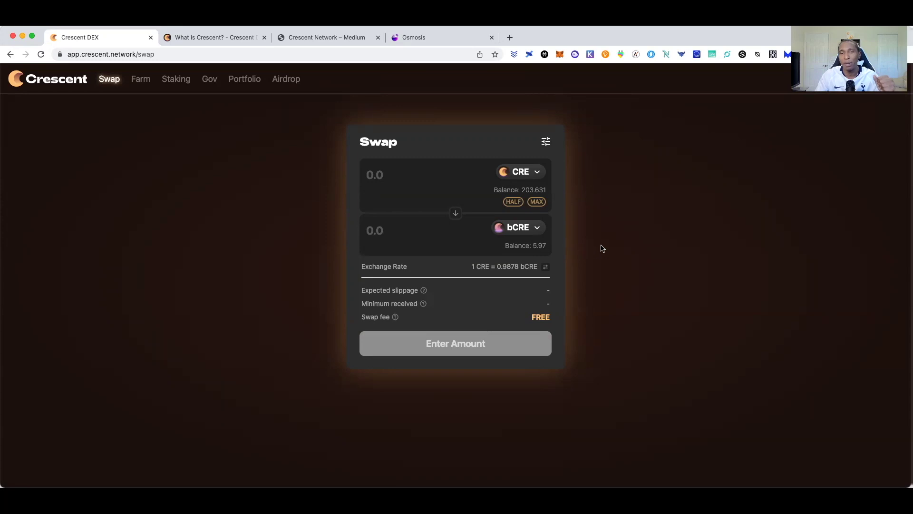
Step: From the airdrop's liquidity mission, deposit the maximum bCRE with the matching CRE into the bCRE-CRE pool and approve it
left_click(285, 79)
scroll(451, 214, "down", 3)
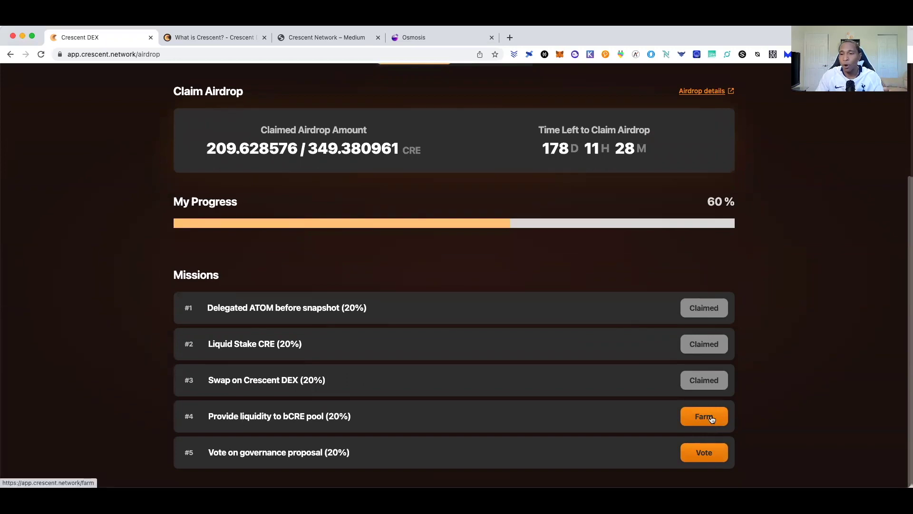
left_click(712, 419)
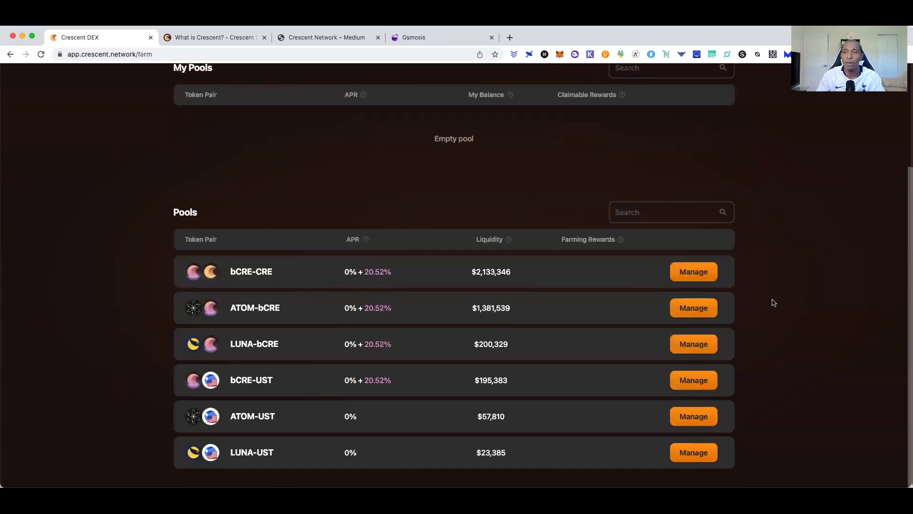
left_click(716, 275)
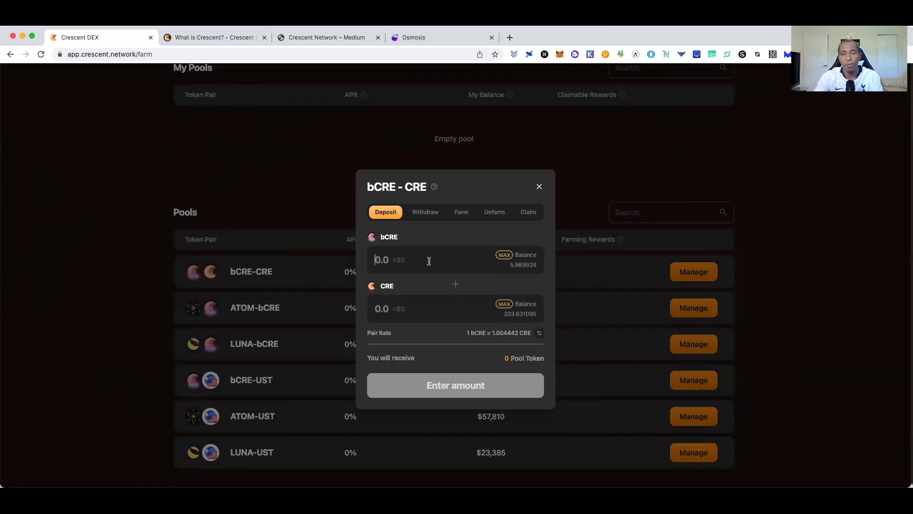
left_click(429, 261)
left_click(506, 257)
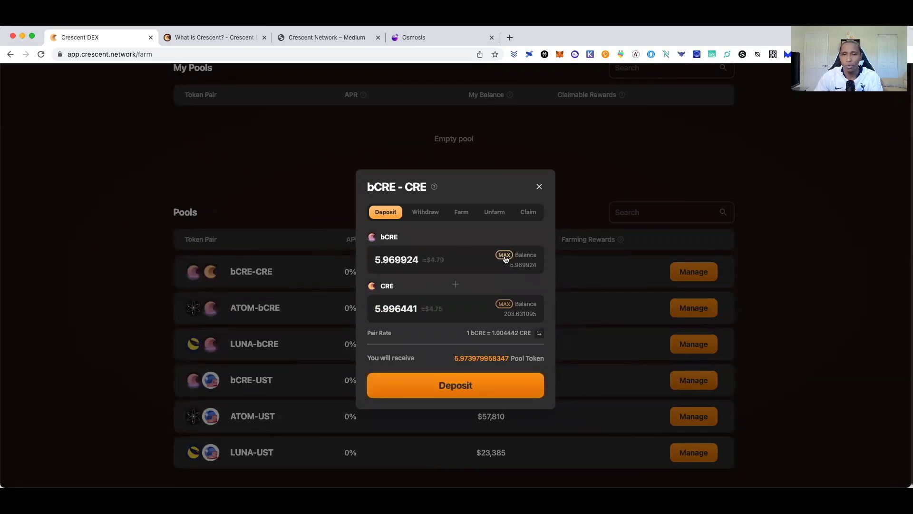
left_click(445, 389)
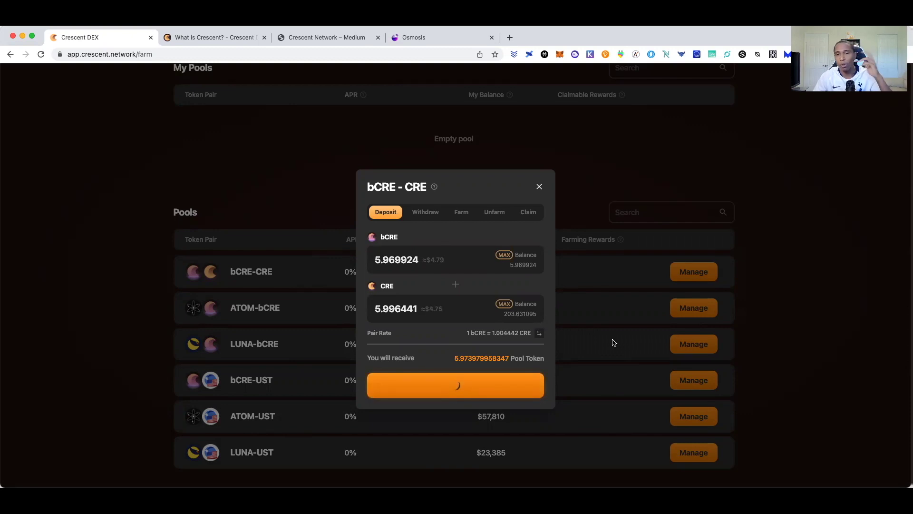
left_click(114, 300)
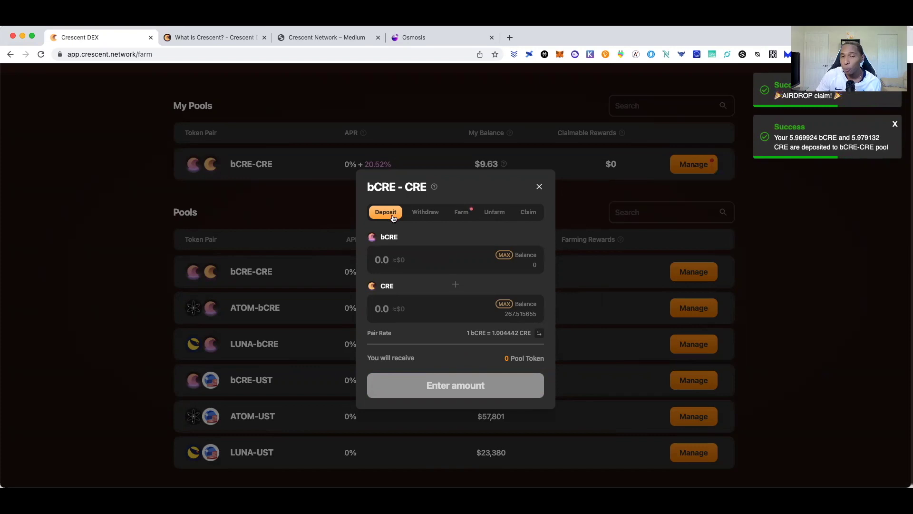
Step: Farm 100% of the bCRE-CRE pool tokens, approve the transaction and close the pool dialog
left_click(461, 213)
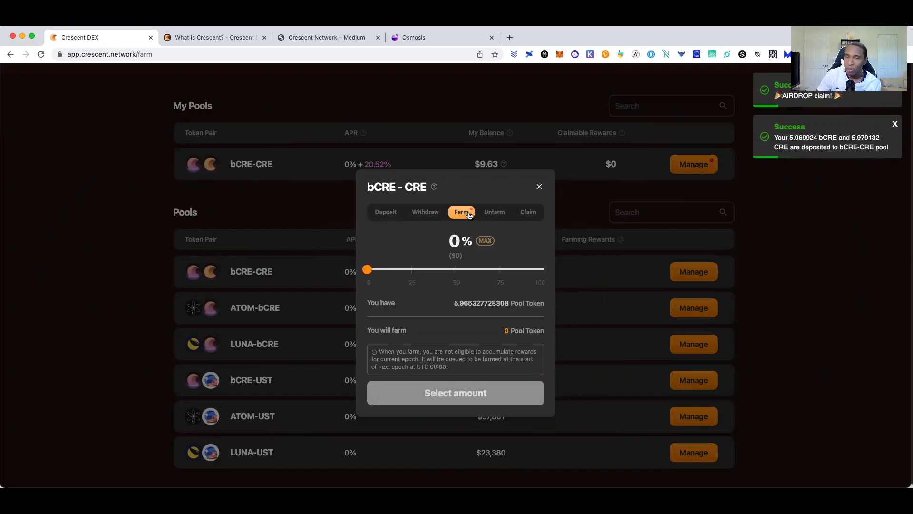
left_click(542, 269)
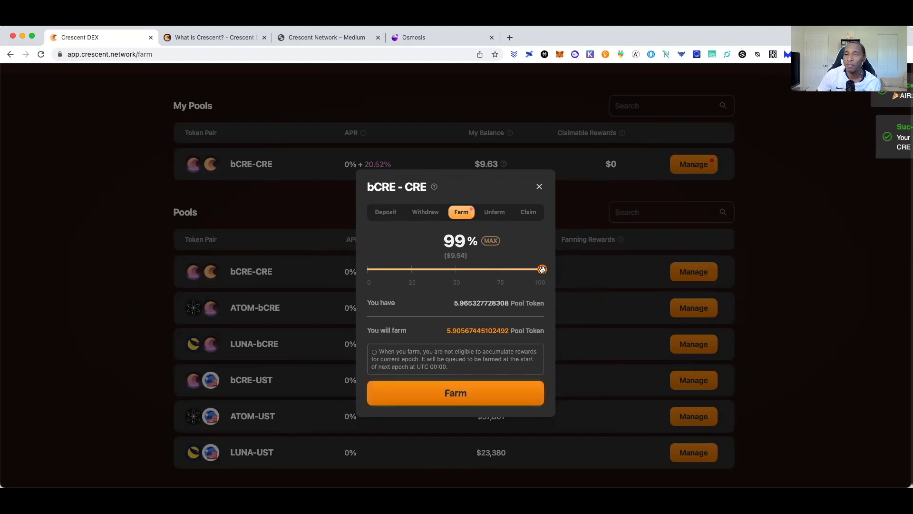
left_click(494, 242)
left_click(500, 390)
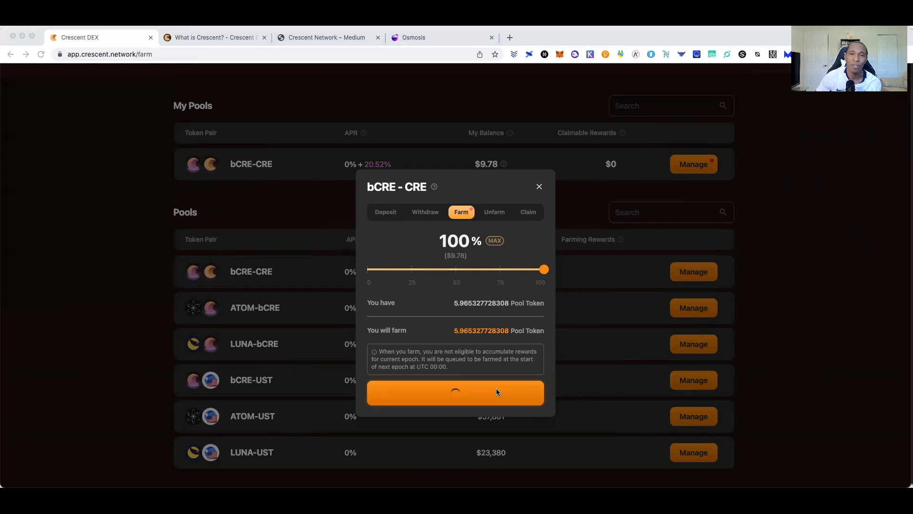
left_click(153, 303)
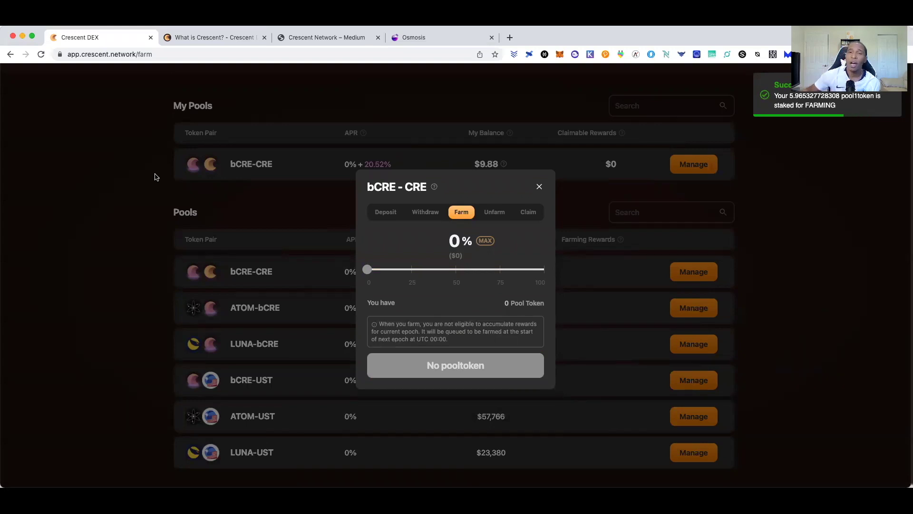
left_click(539, 186)
Step: From the airdrop's governance mission, open proposal #2 on the initial LP farming plan and vote Yes
scroll(367, 105, "up", 2)
left_click(284, 80)
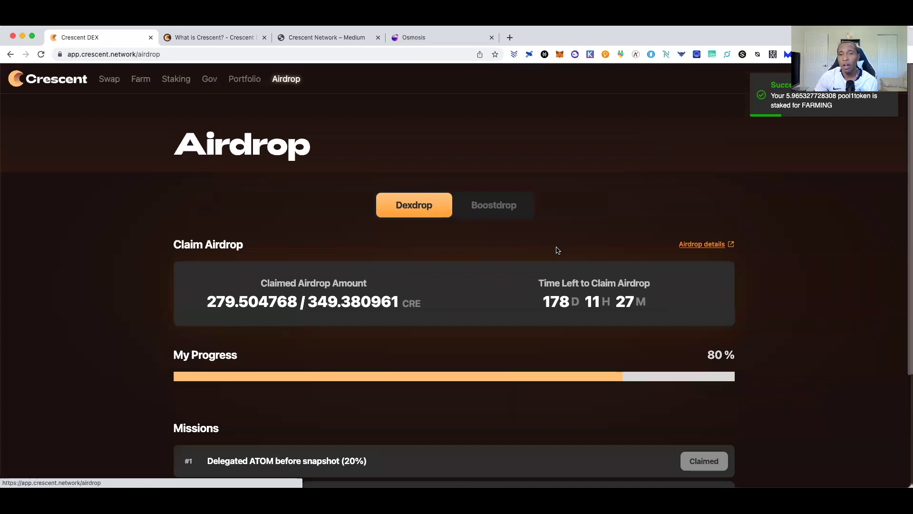
scroll(634, 355, "down", 5)
left_click(705, 452)
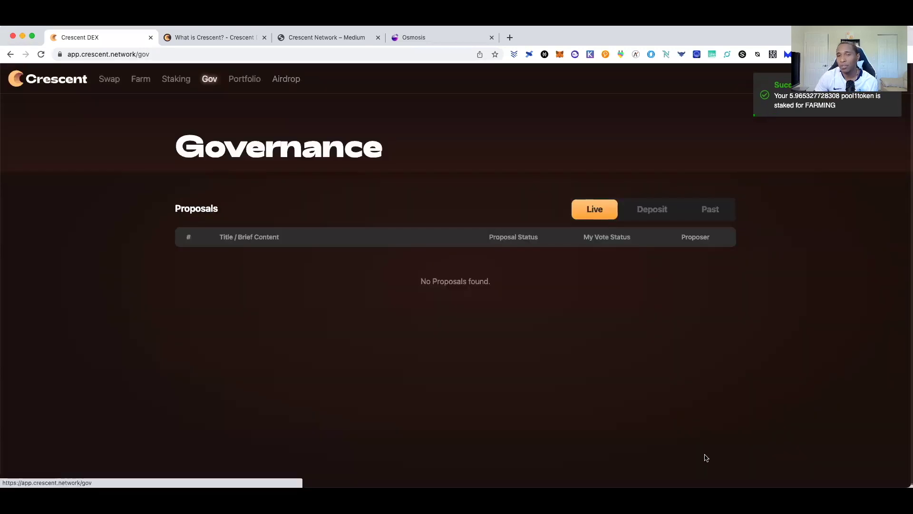
scroll(687, 314, "down", 1)
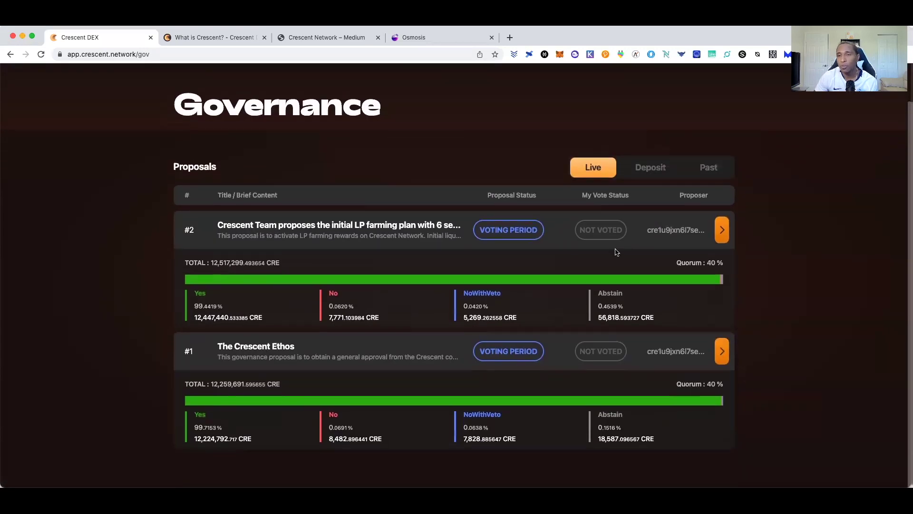
left_click(722, 230)
scroll(590, 230, "down", 4)
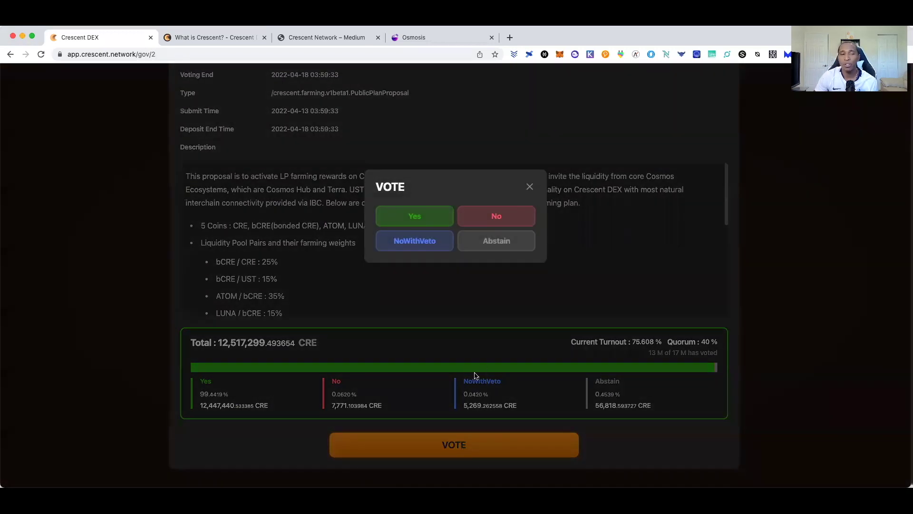
left_click(438, 215)
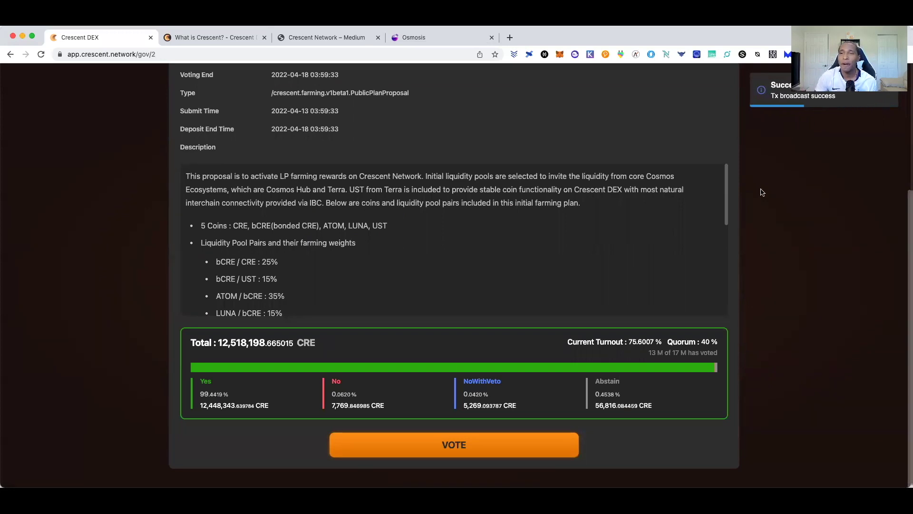
Step: Return to the airdrop page and review the claimed amount and the status of all missions
scroll(766, 191, "up", 5)
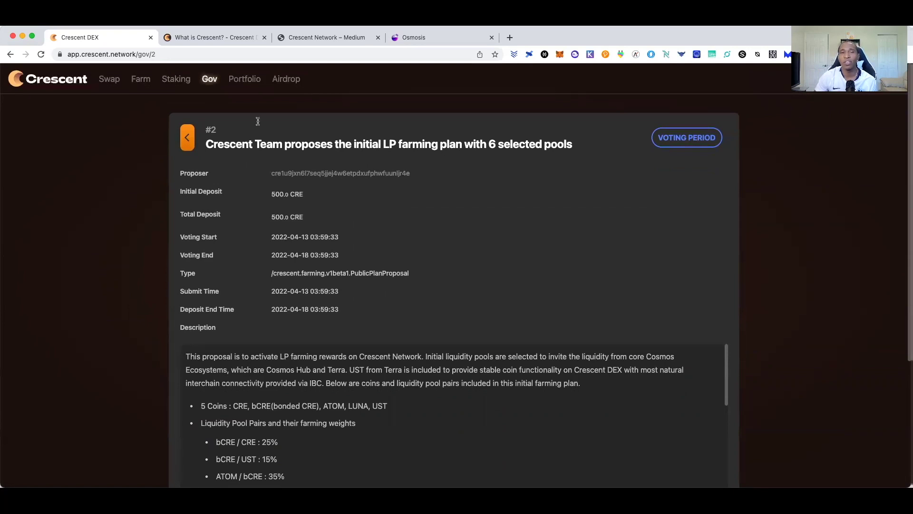
left_click(286, 79)
scroll(501, 256, "down", 4)
scroll(736, 280, "up", 4)
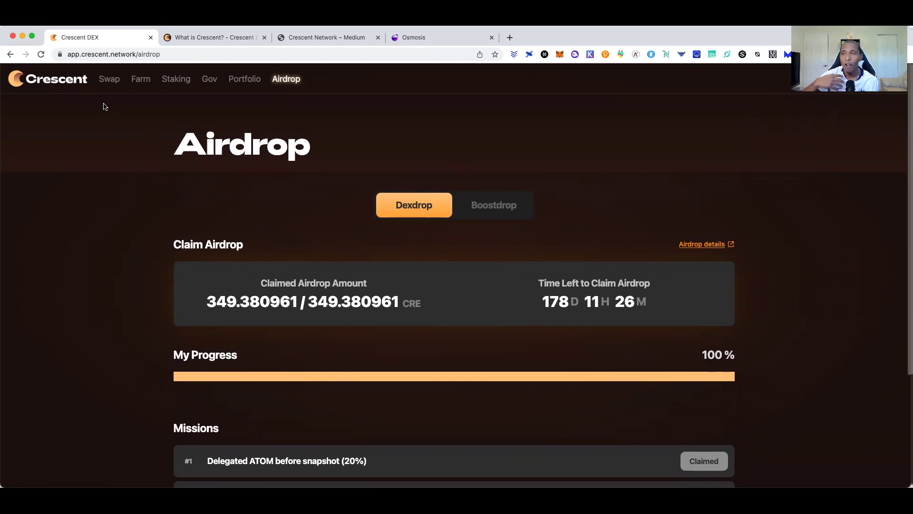
Step: Swap 300 CRE into bCRE on the Swap page and approve the transaction
left_click(109, 79)
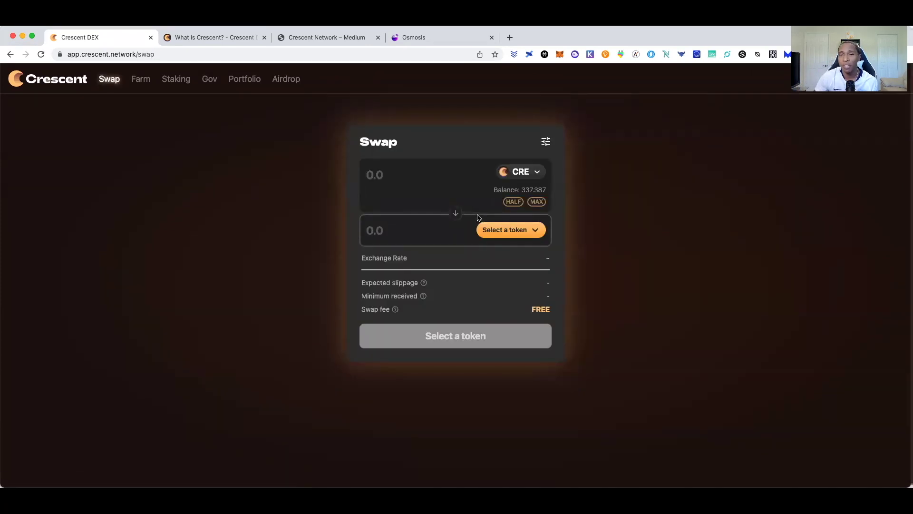
left_click(503, 230)
left_click(438, 214)
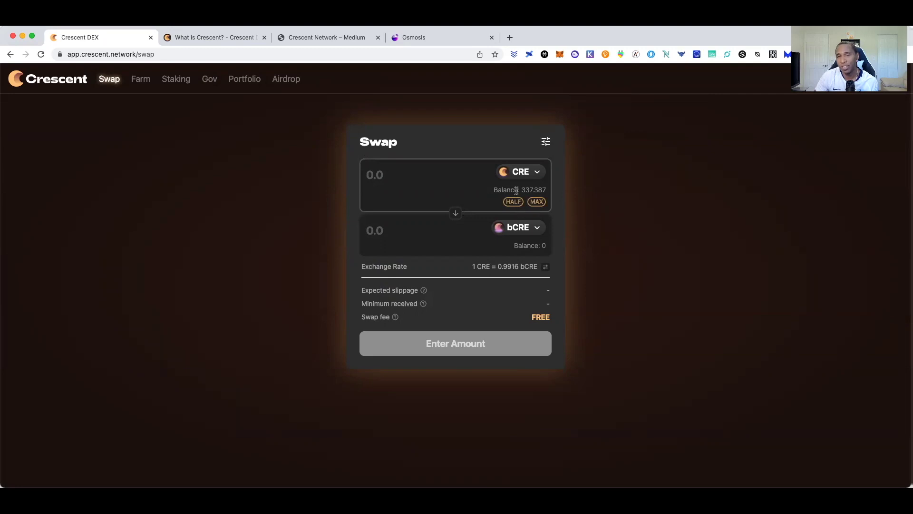
left_click(436, 184)
type("3010")
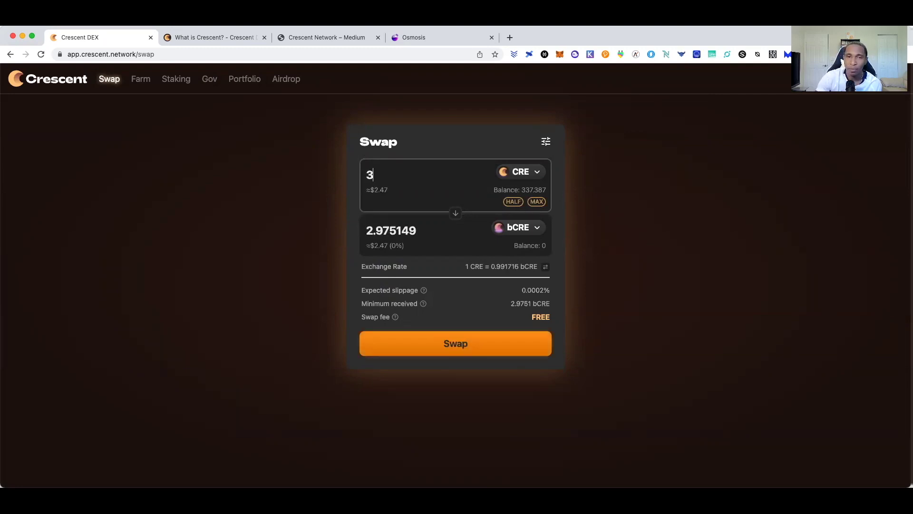
key("BackSpace")
key("BackSpace")
type("00")
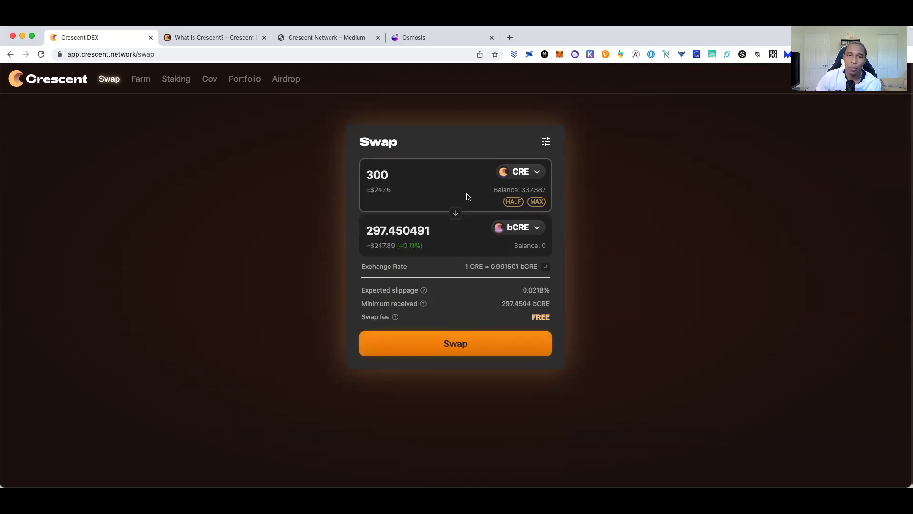
left_click(391, 177)
double_click(383, 175)
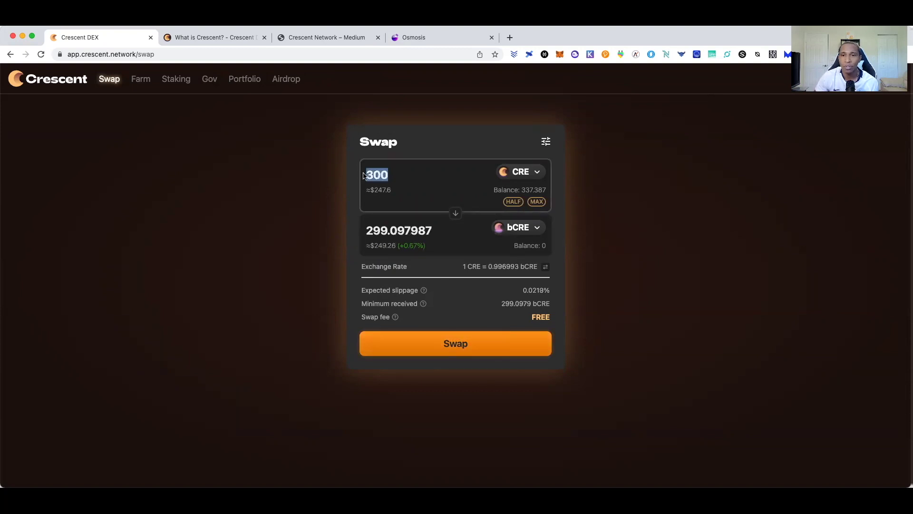
left_click(470, 343)
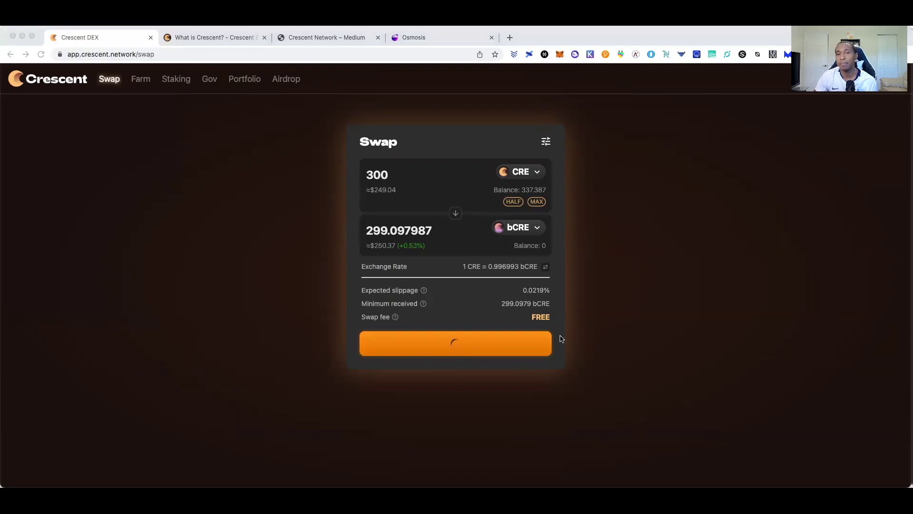
left_click(113, 300)
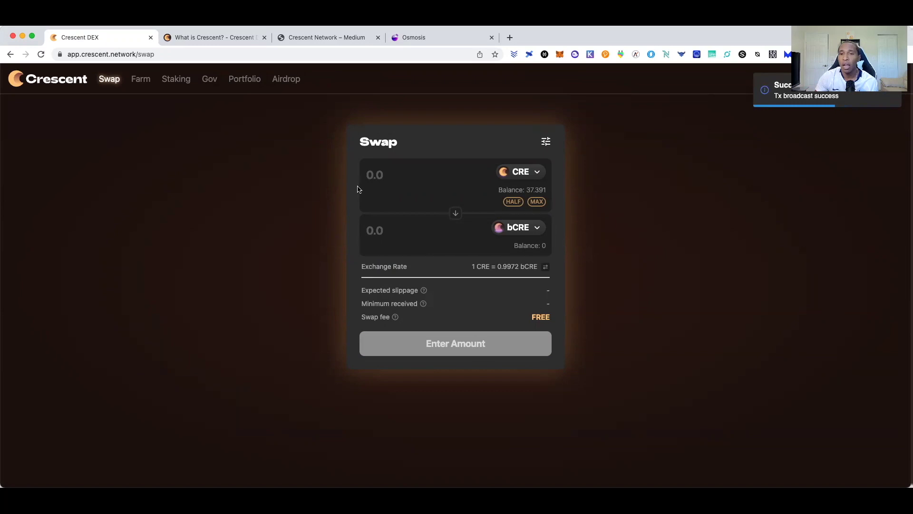
Step: Reverse the swap direction, set ATOM as the token to receive, and submit a swap of the maximum bCRE
left_click(457, 216)
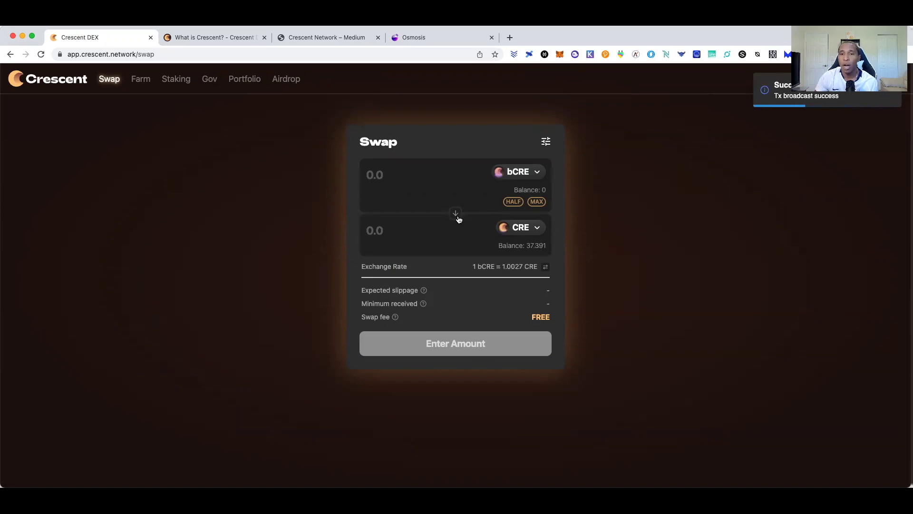
left_click(519, 227)
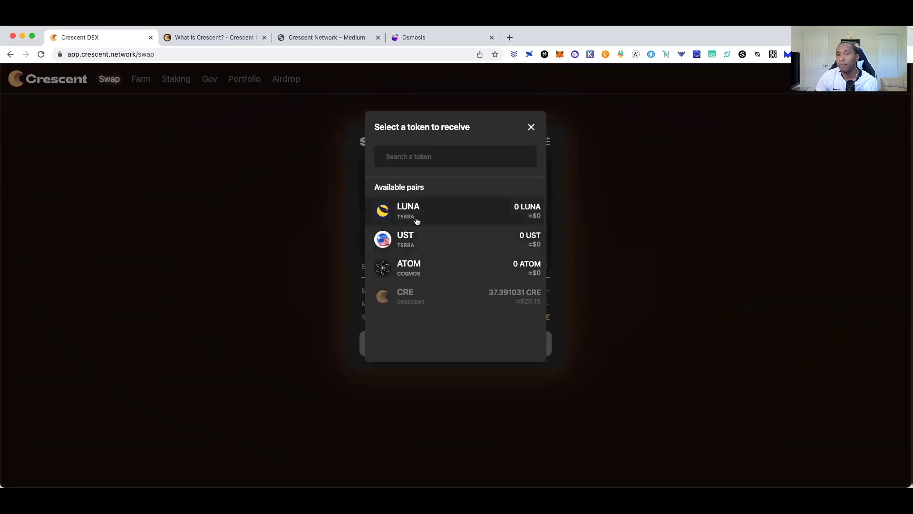
left_click(429, 270)
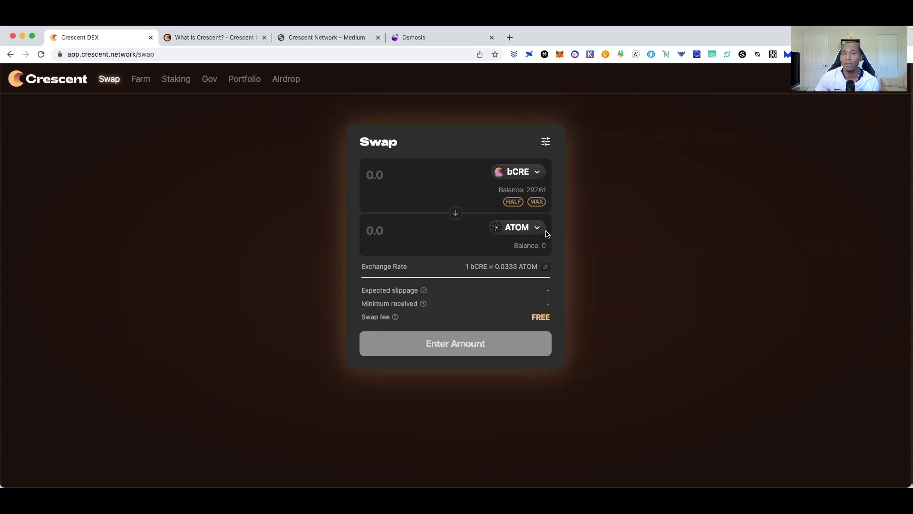
left_click(514, 201)
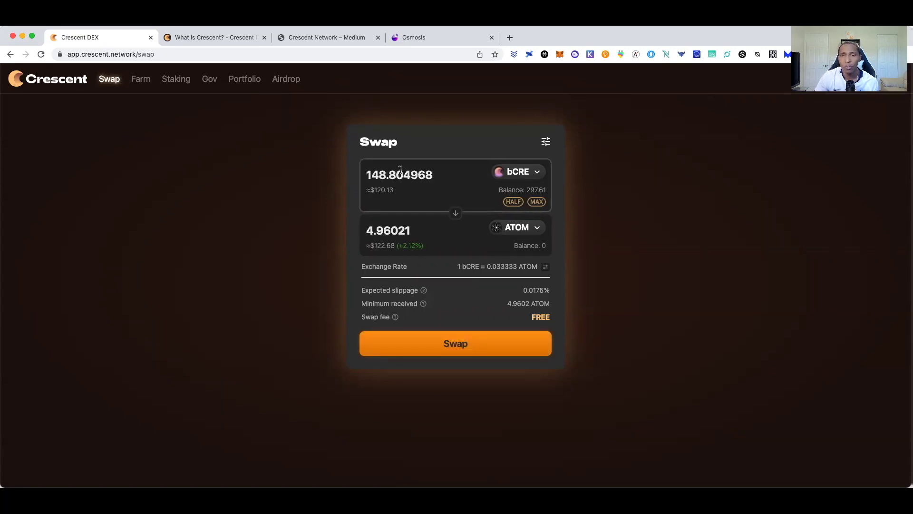
left_click(536, 202)
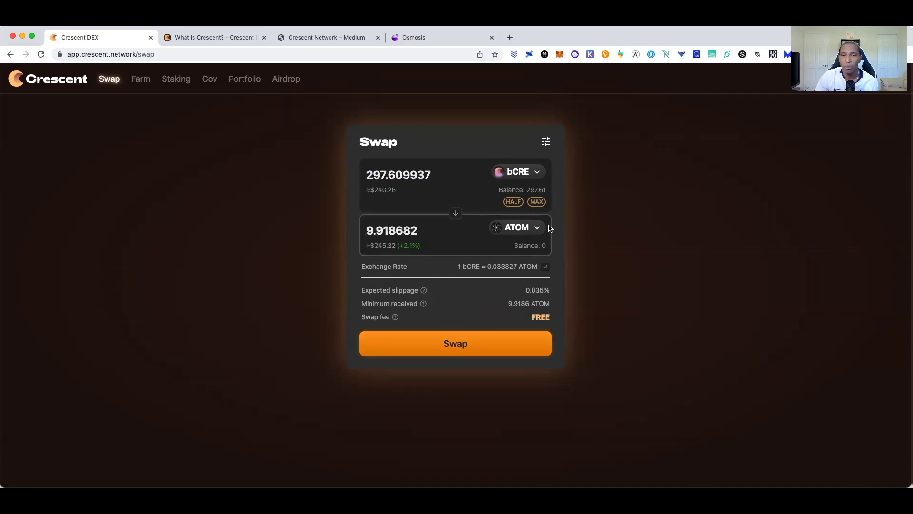
left_click(464, 346)
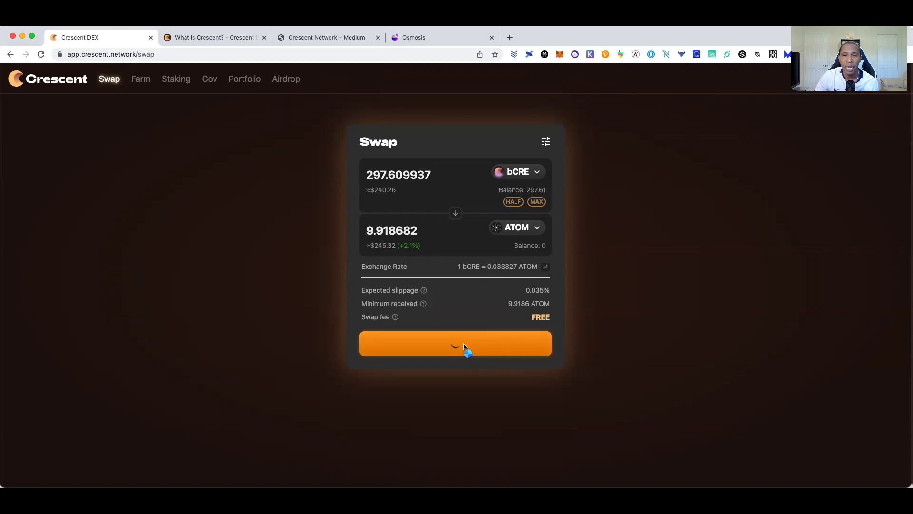
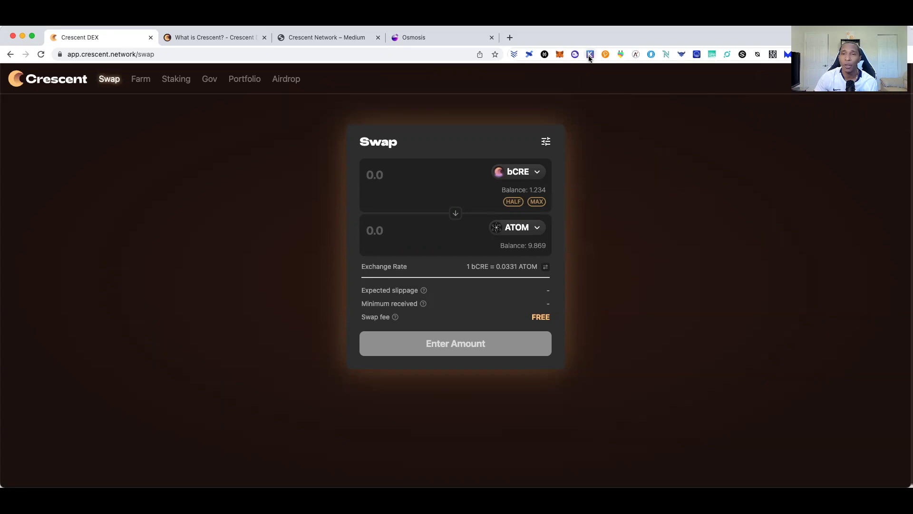
Step: Open the Mintscan Cosmos explorer in a new browser tab and show its IBC relayers
left_click(590, 55)
left_click(618, 112)
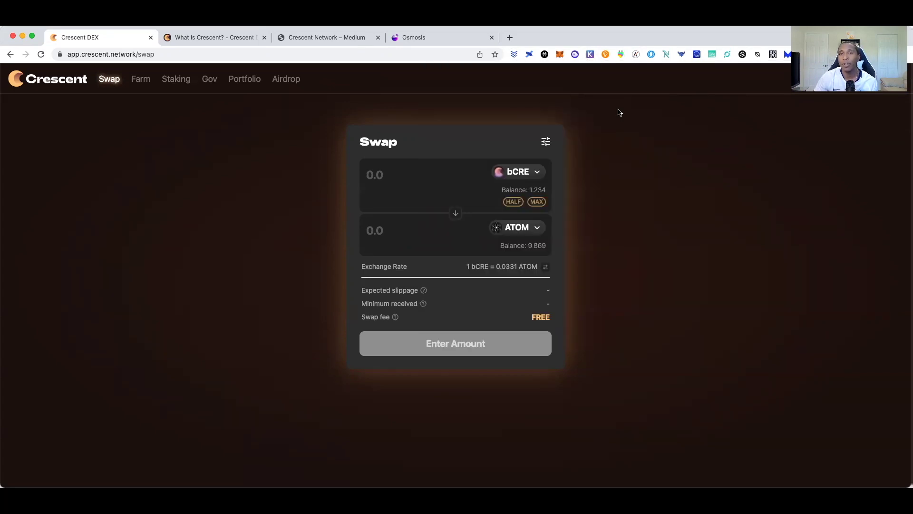
left_click(510, 38)
type("min")
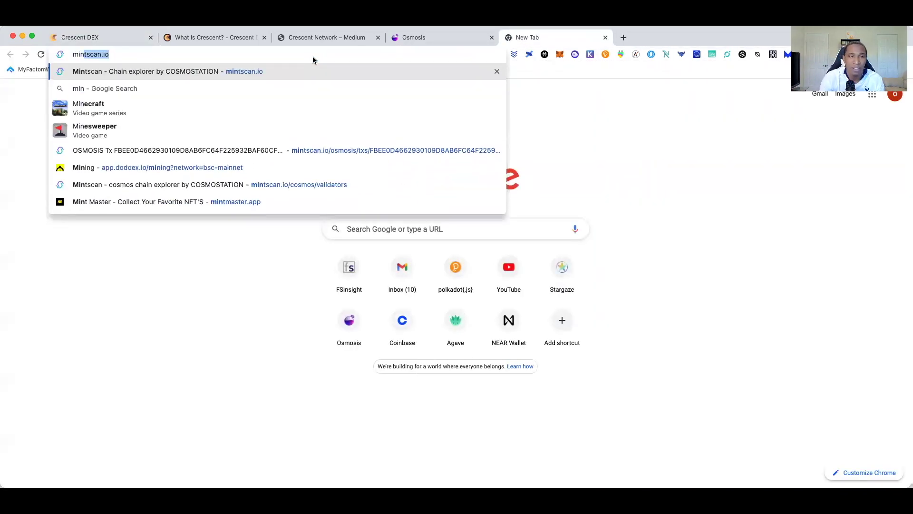
key("Return")
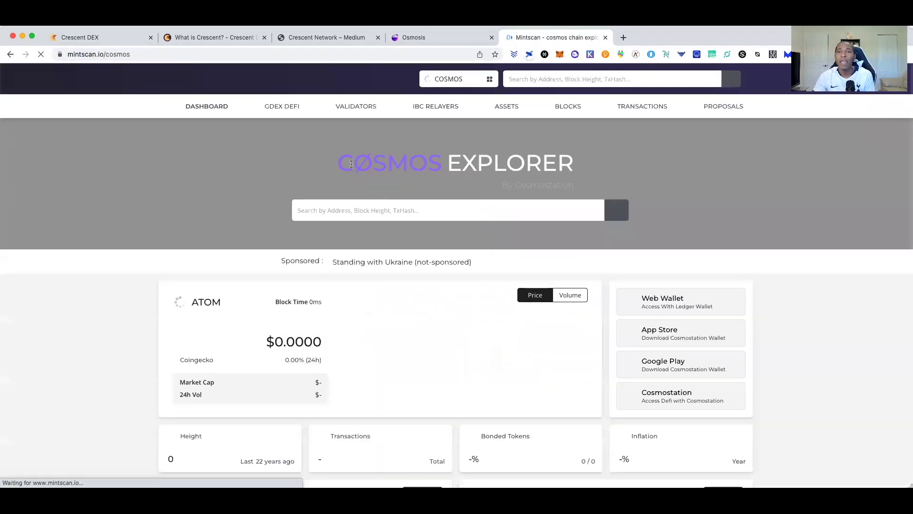
left_click(430, 106)
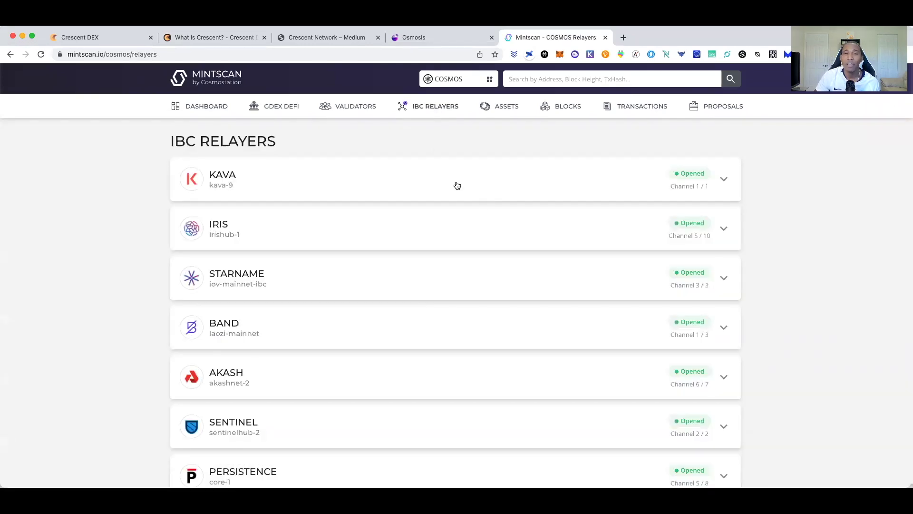
Step: Find Crescent in the IBC relayer list and expand its entry to view the channels linking it with Cosmos
scroll(486, 207, "down", 6)
scroll(487, 208, "down", 20)
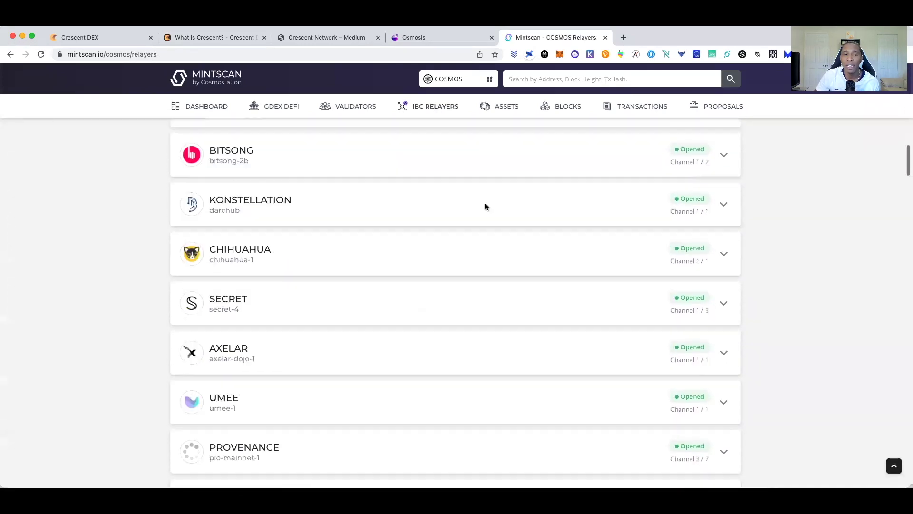
scroll(485, 206, "down", 3)
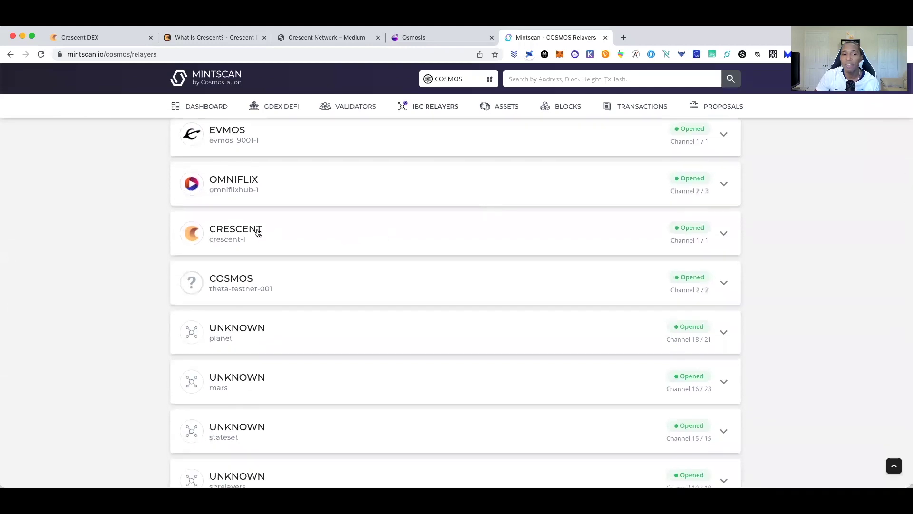
left_click(258, 231)
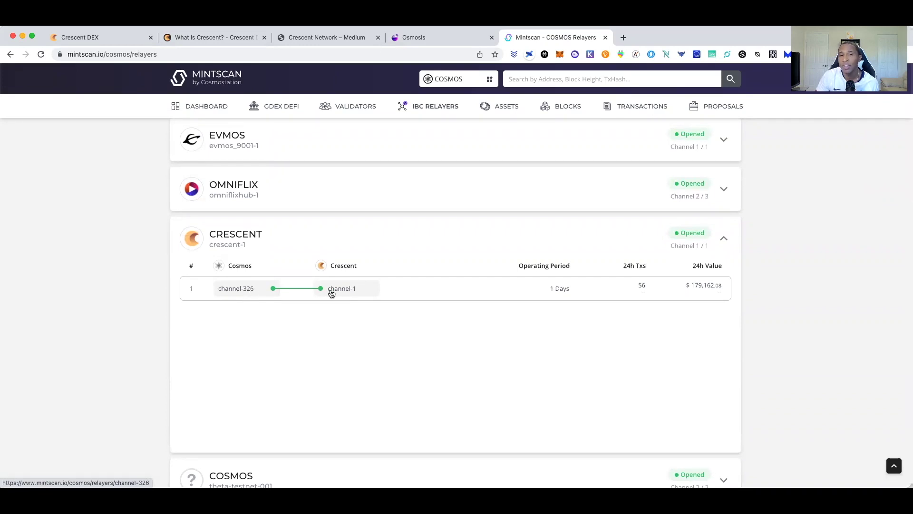
scroll(528, 287, "down", 1)
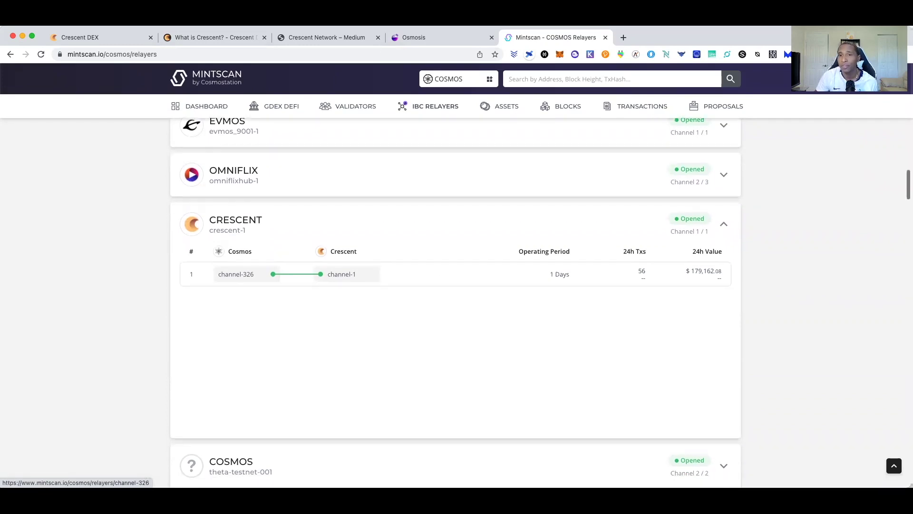
Step: In the browser wallet extension, open an IBC transfer from crescent-1 and choose Cosmos Hub as the destination chain
left_click(590, 55)
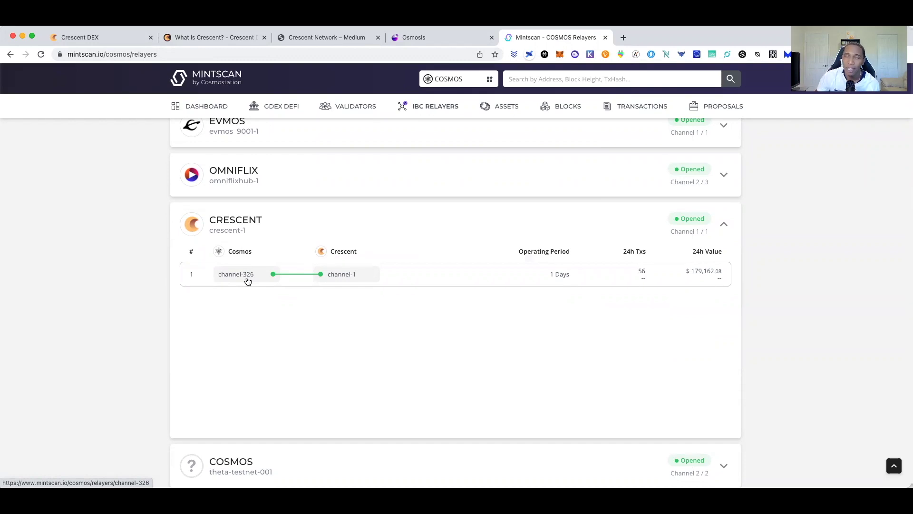
left_click(591, 55)
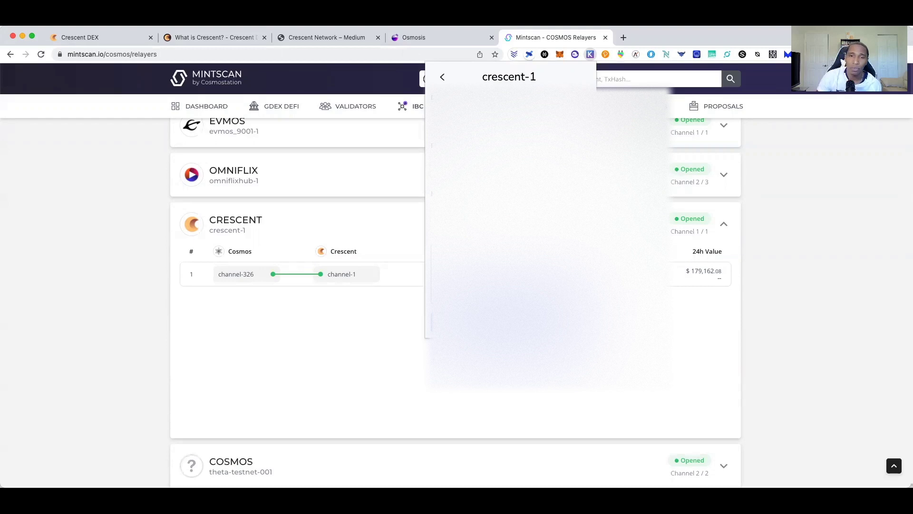
left_click(443, 78)
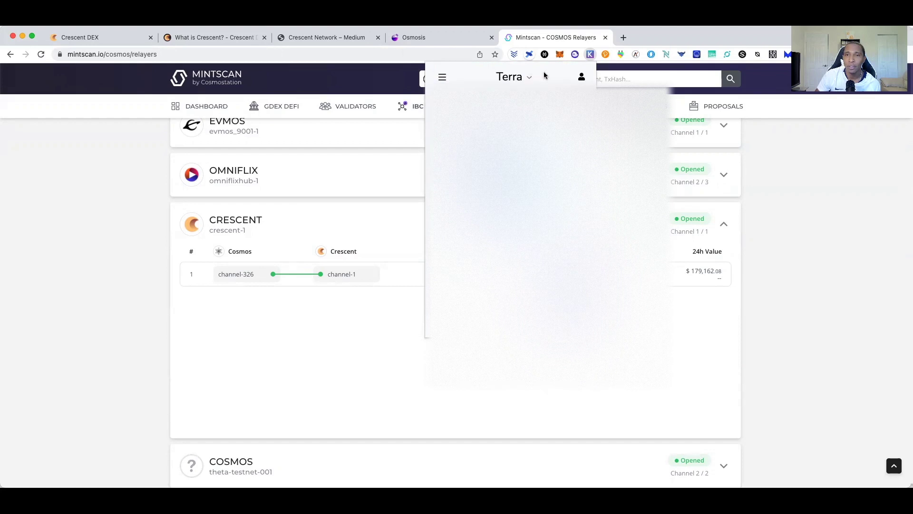
left_click(518, 78)
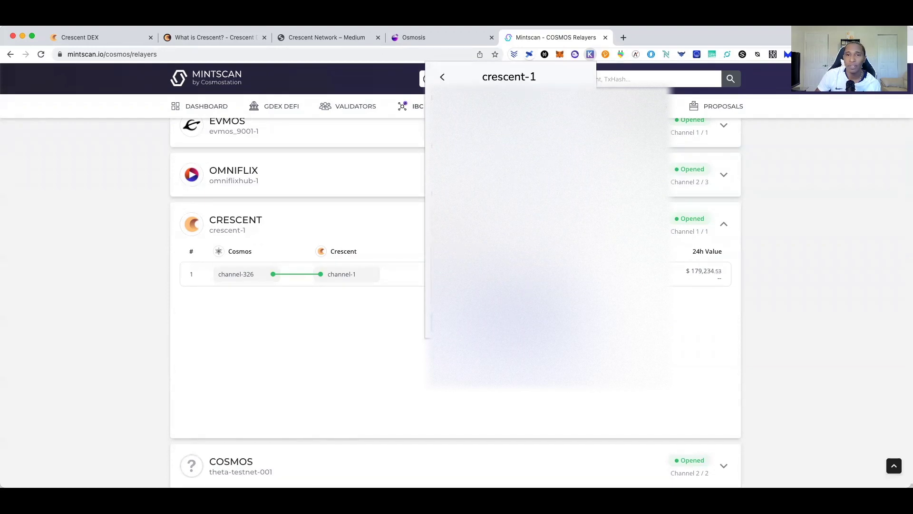
left_click(481, 125)
left_click(471, 142)
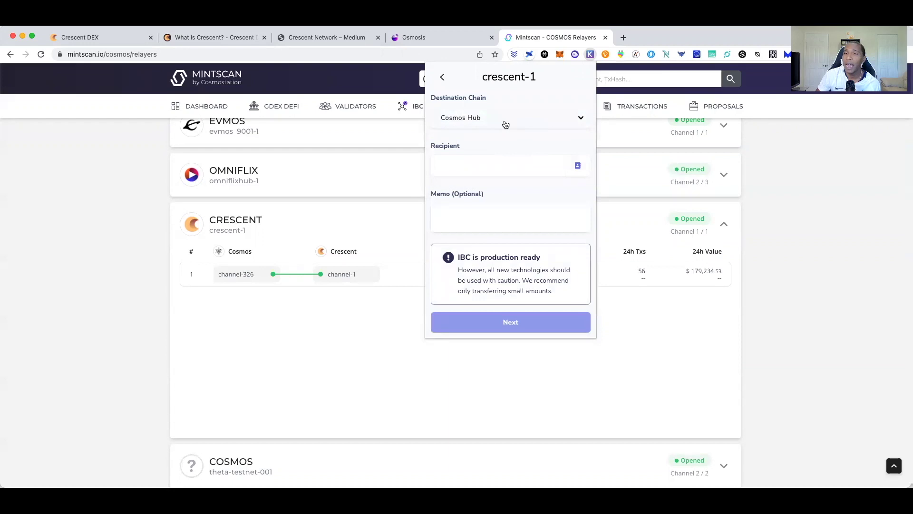
left_click(506, 124)
left_click(478, 157)
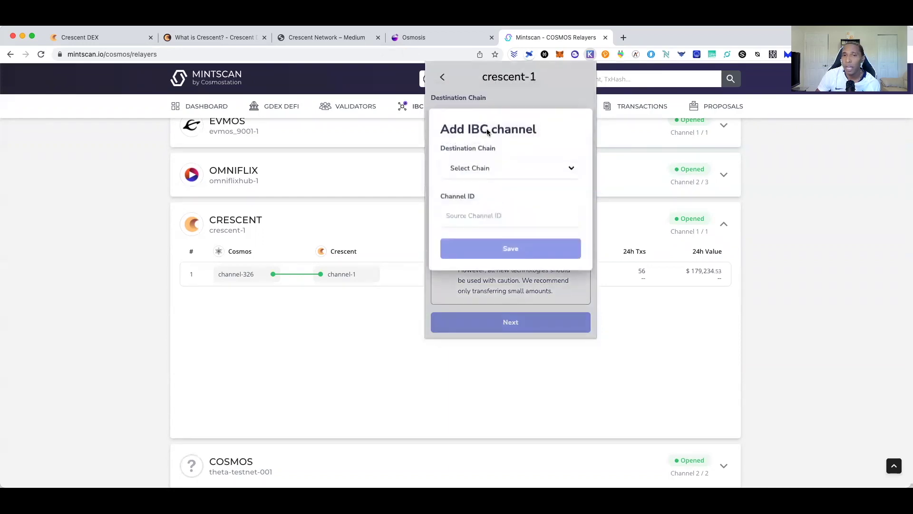
left_click(487, 172)
left_click(469, 83)
left_click(479, 220)
type("c")
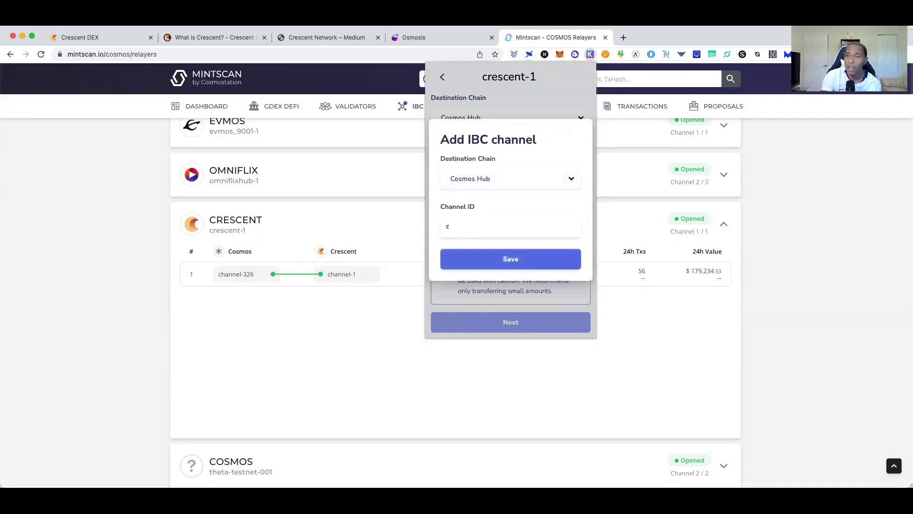
left_click(499, 120)
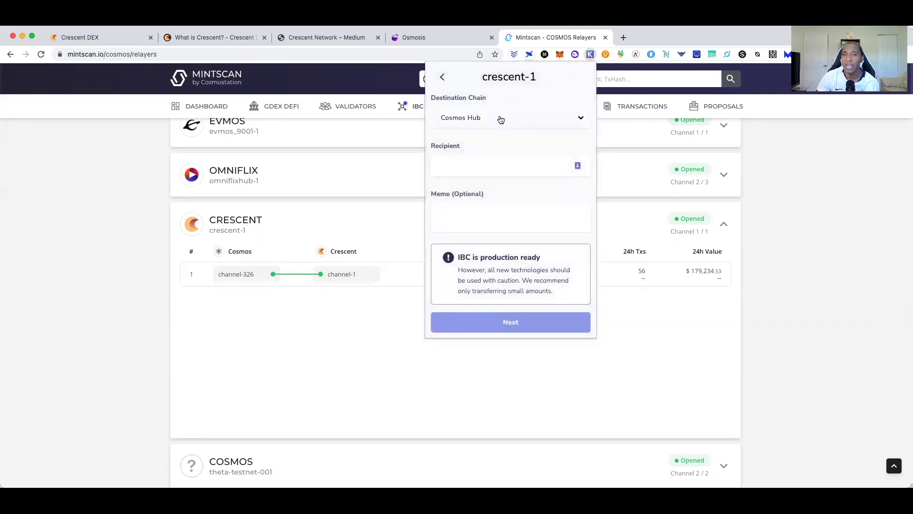
Step: Keep Cosmos Hub as the destination, paste the recipient's wallet address and continue to the token and amount settings
left_click(501, 119)
left_click(561, 148)
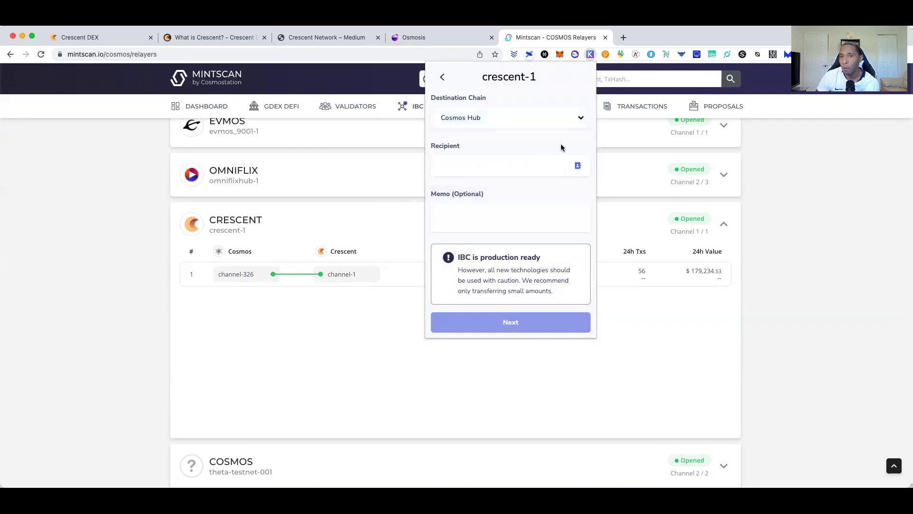
right_click(478, 169)
left_click(500, 237)
key("super+v")
left_click(521, 323)
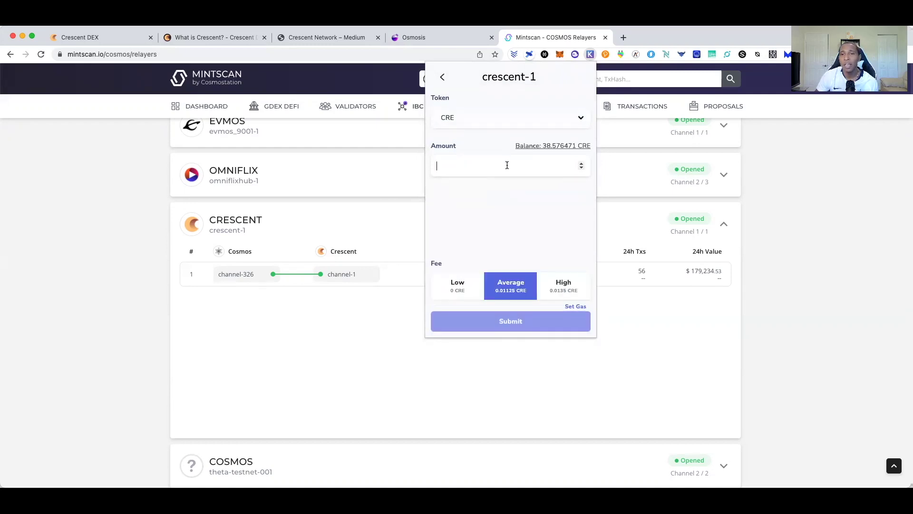
Step: Choose ATOM (Cosmos Hub/channel-1) as the token to transfer and set the amount to 9
left_click(515, 122)
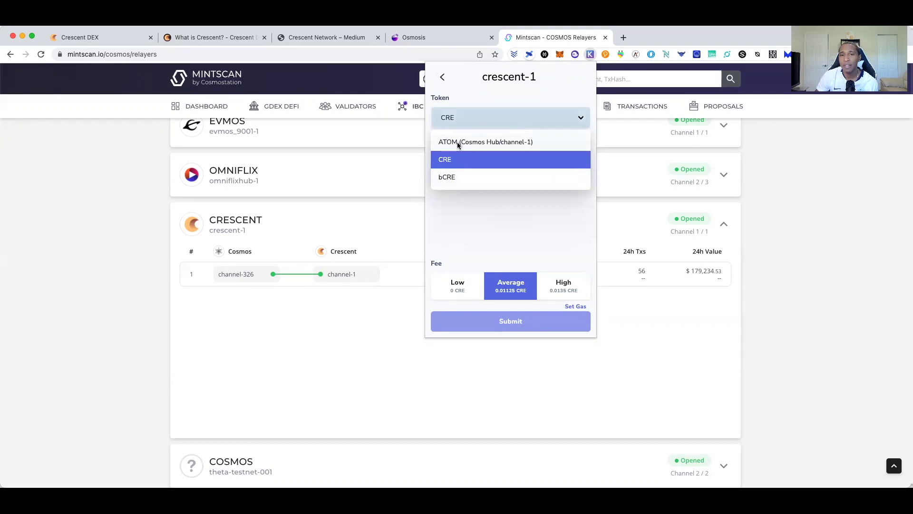
left_click(457, 142)
left_click(465, 174)
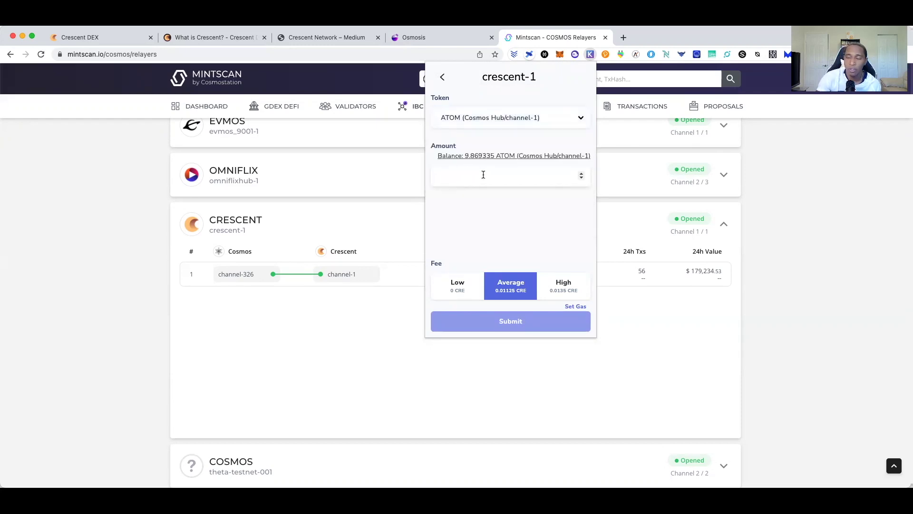
type("9")
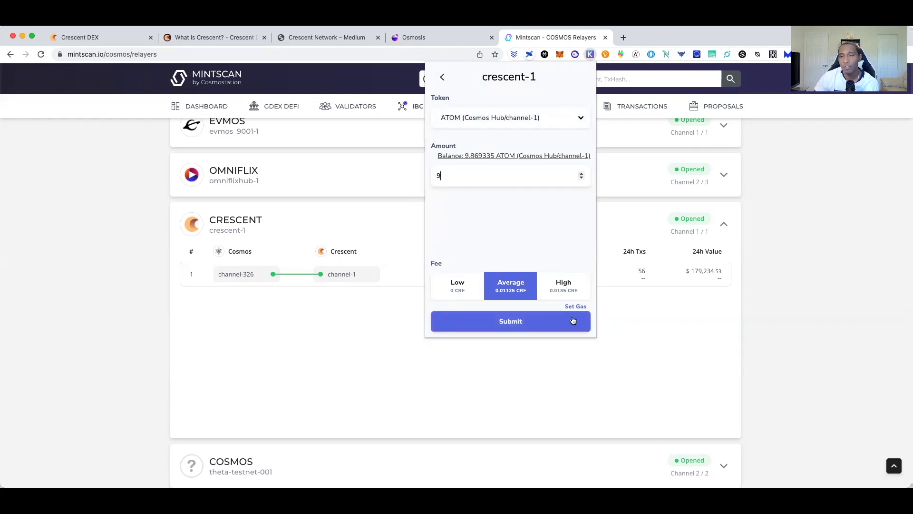
Step: Use the full available ATOM balance as the transfer amount and submit the IBC transfer to Cosmos Hub
left_click(560, 158)
left_click(555, 323)
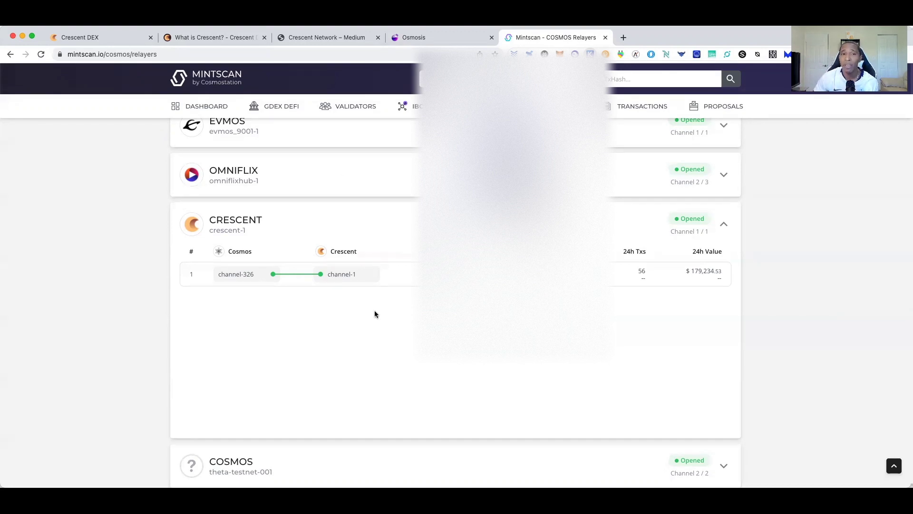
Step: Return to the Crescent DEX swap page and look through the tokens available to pay with, keeping bCRE selected
left_click(92, 37)
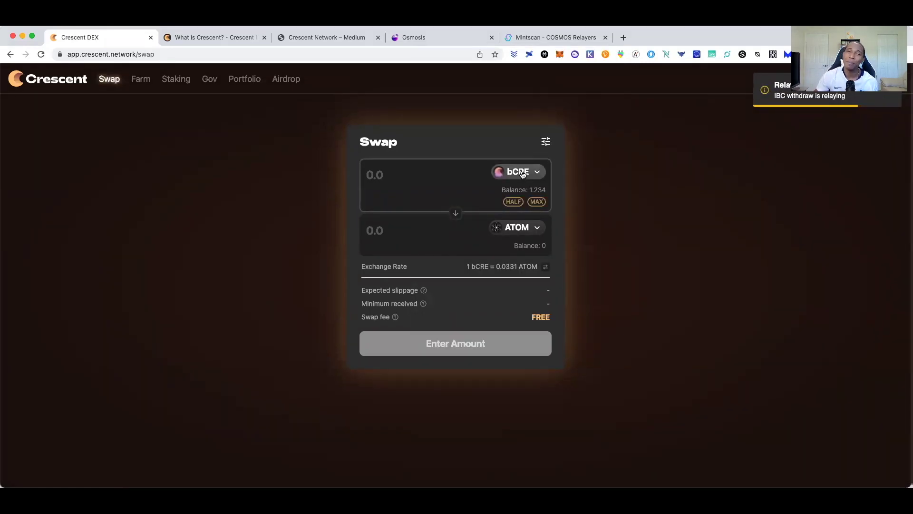
left_click(522, 174)
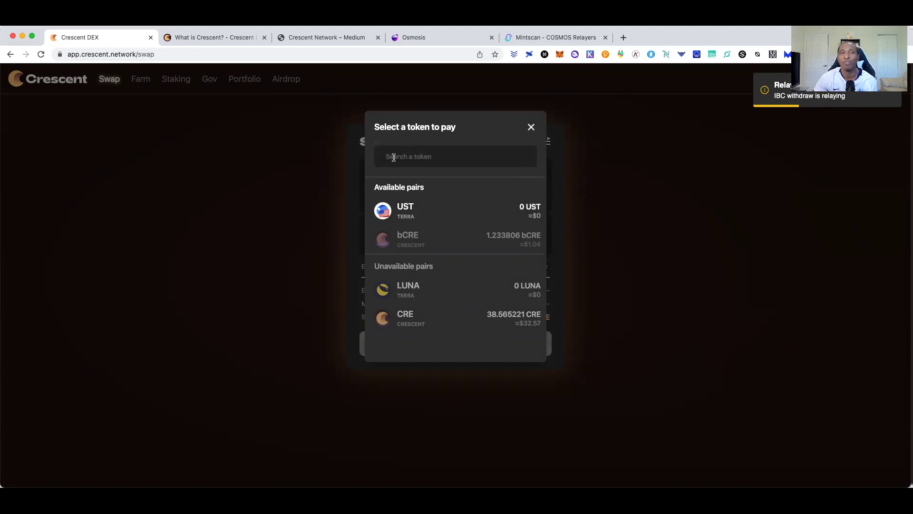
left_click(279, 119)
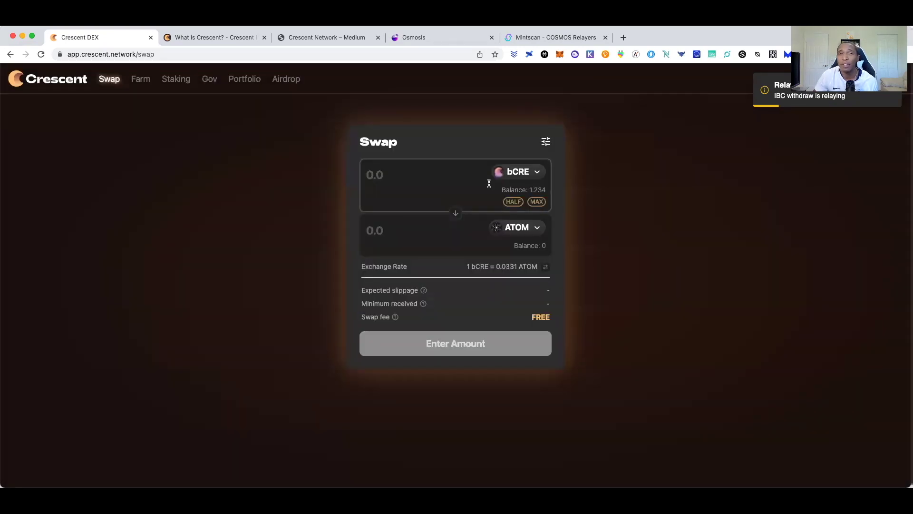
Step: Switch the browser wallet extension from crescent-1 to Cosmos Hub and check the available ATOM balance
left_click(590, 54)
left_click(533, 76)
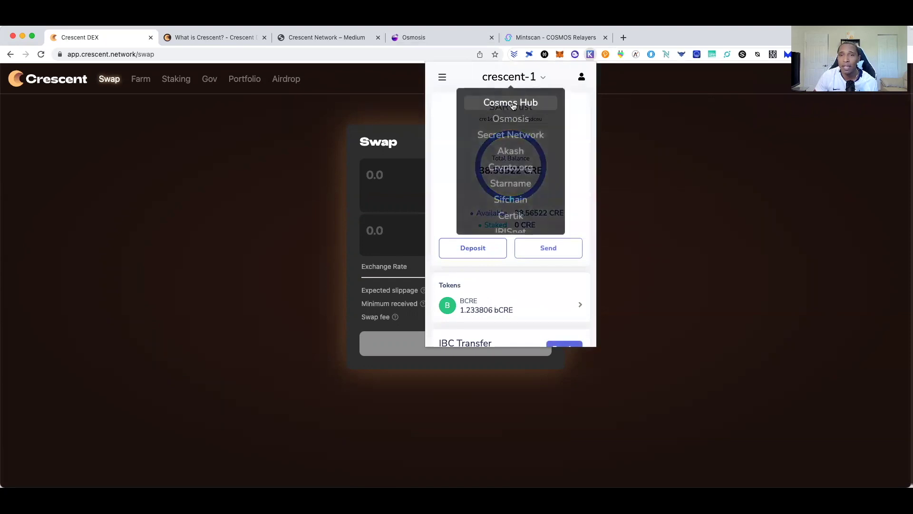
left_click(513, 105)
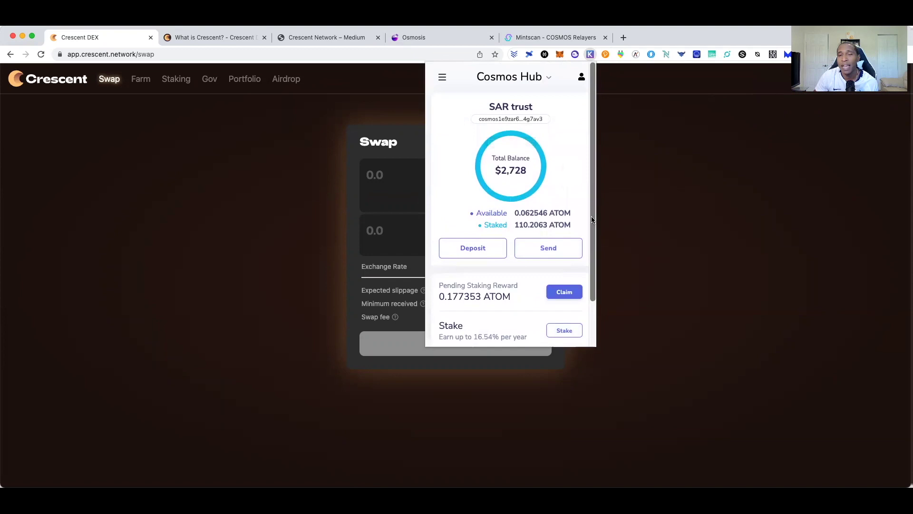
left_click(645, 200)
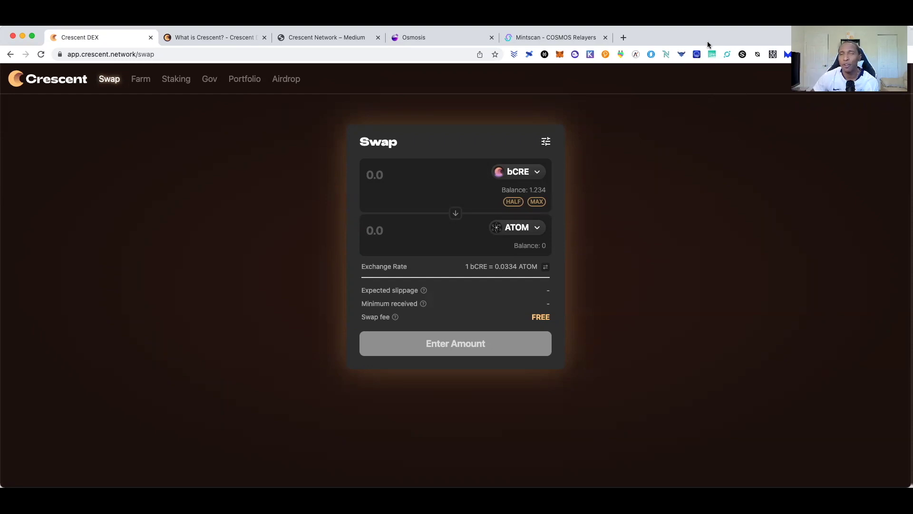
left_click(590, 55)
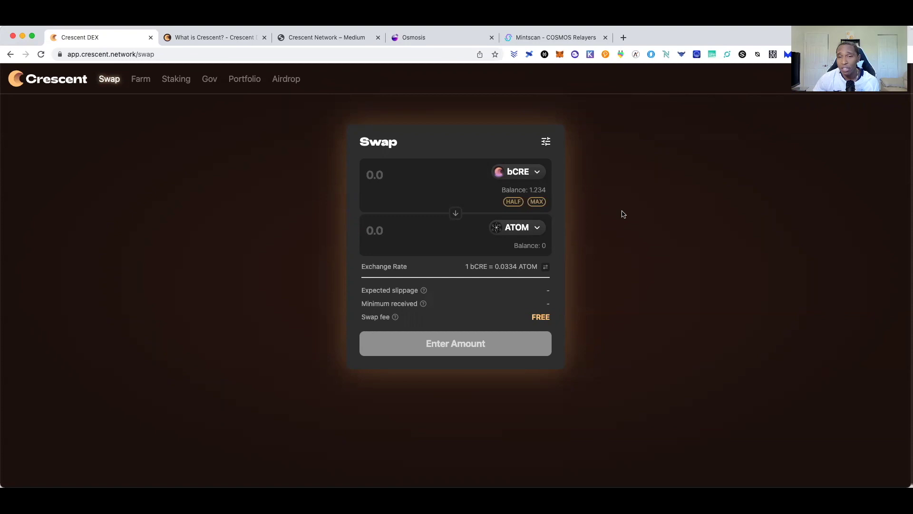
Step: Switch to the Osmosis assets page and deposit 1 ATOM from Cosmos Hub
left_click(429, 37)
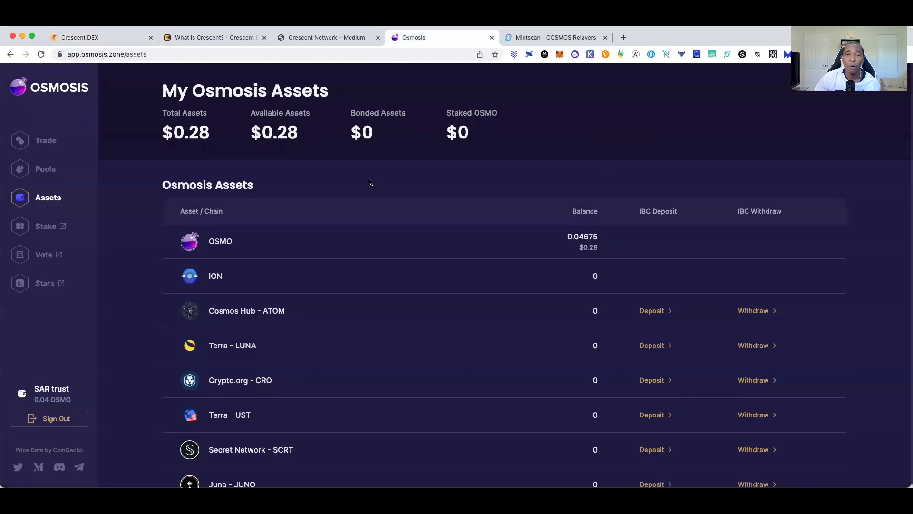
scroll(383, 180, "down", 1)
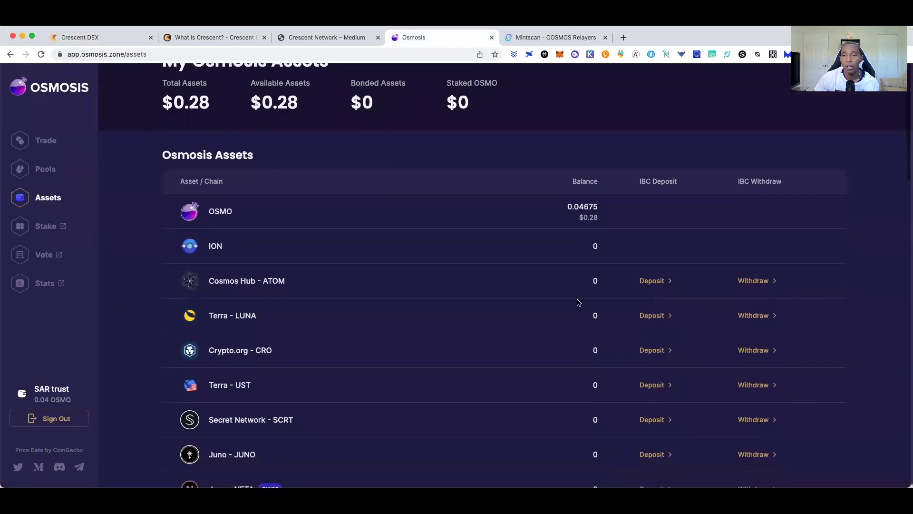
left_click(663, 283)
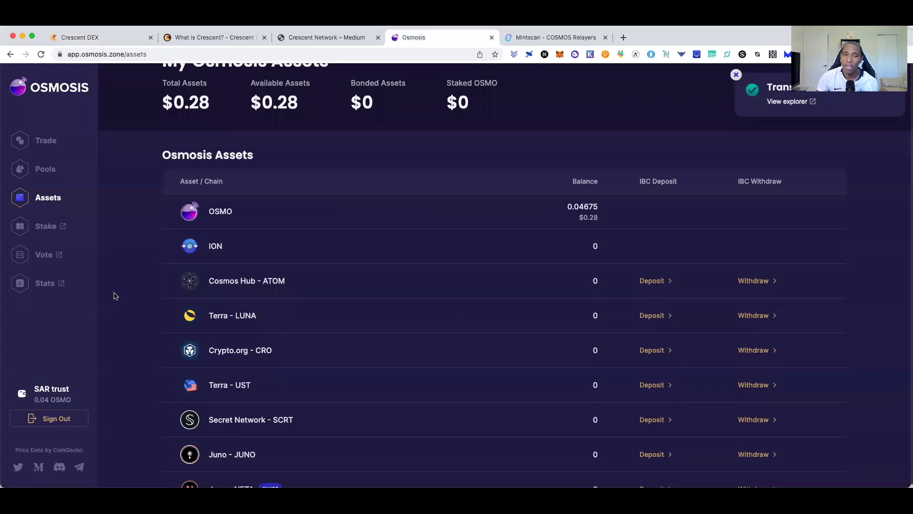
Step: Set up an Osmosis trade from ATOM, searching for UST and selecting it as the token to receive
left_click(47, 142)
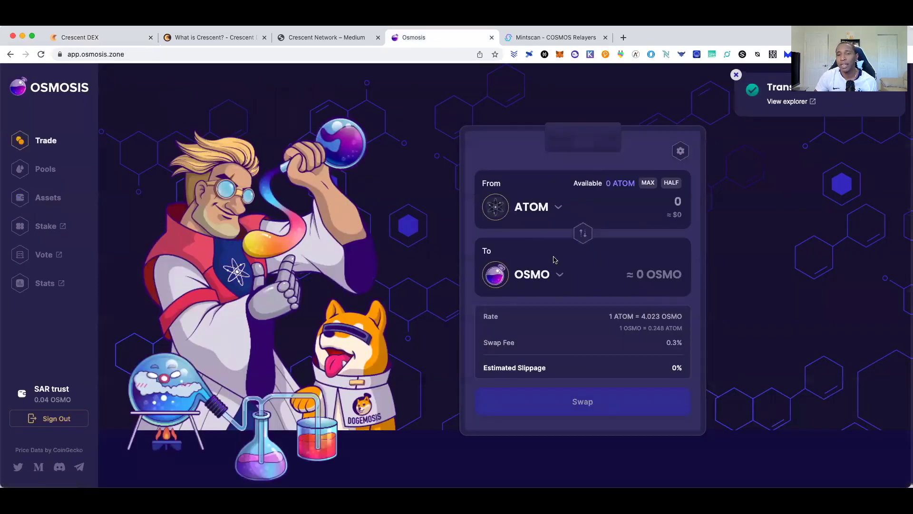
left_click(559, 274)
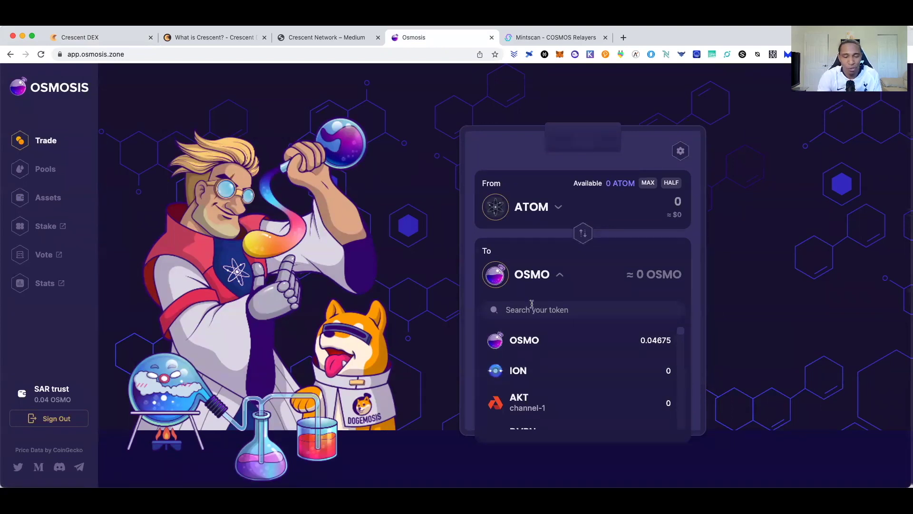
type("ust")
left_click(532, 353)
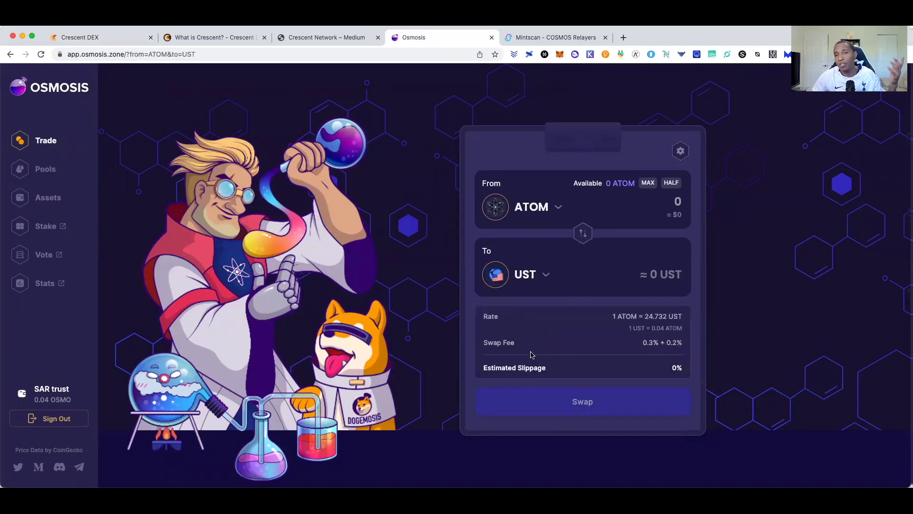
Step: Reload the trade page and swap the maximum available amount, 1 ATOM, to UST
left_click(41, 54)
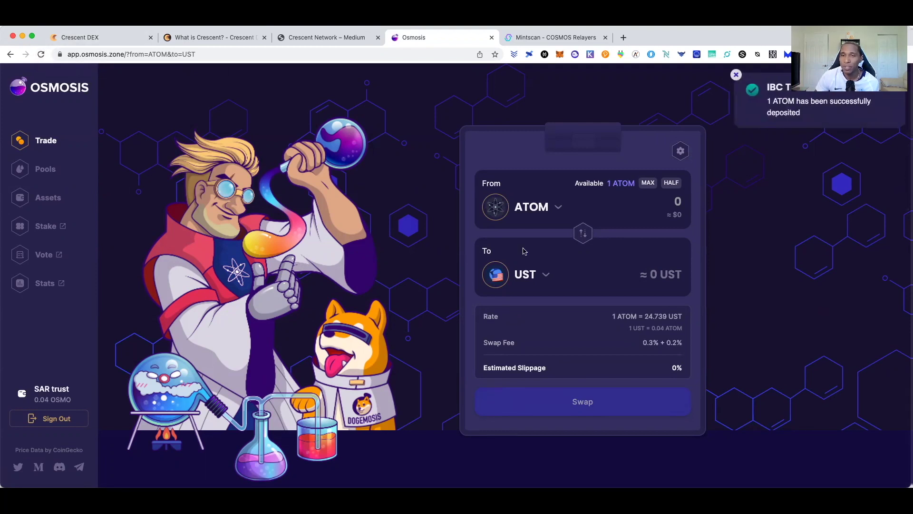
left_click(644, 185)
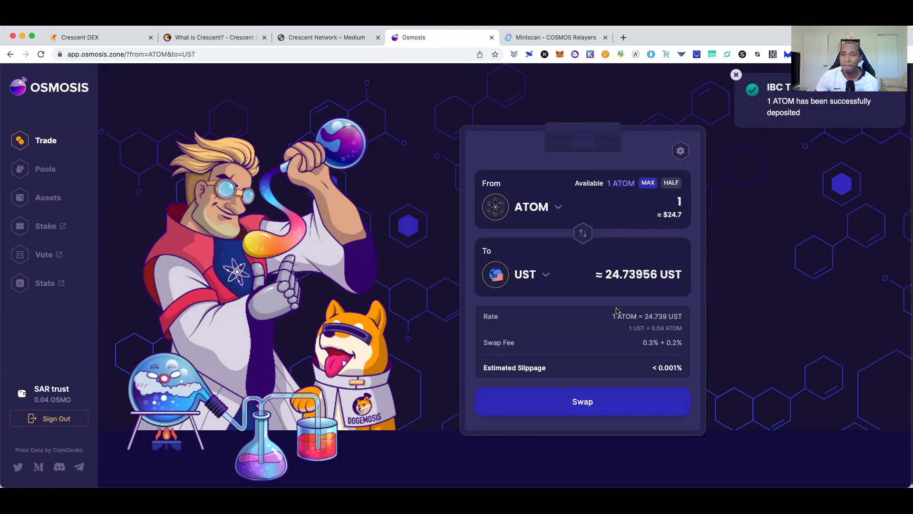
left_click(591, 404)
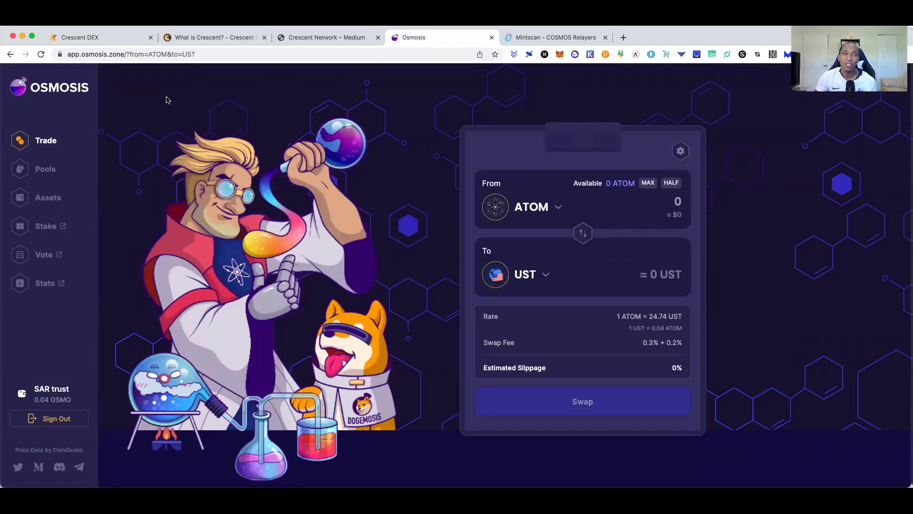
Step: Go to the Osmosis assets list and open the IBC withdrawal for Terra - UST
left_click(48, 197)
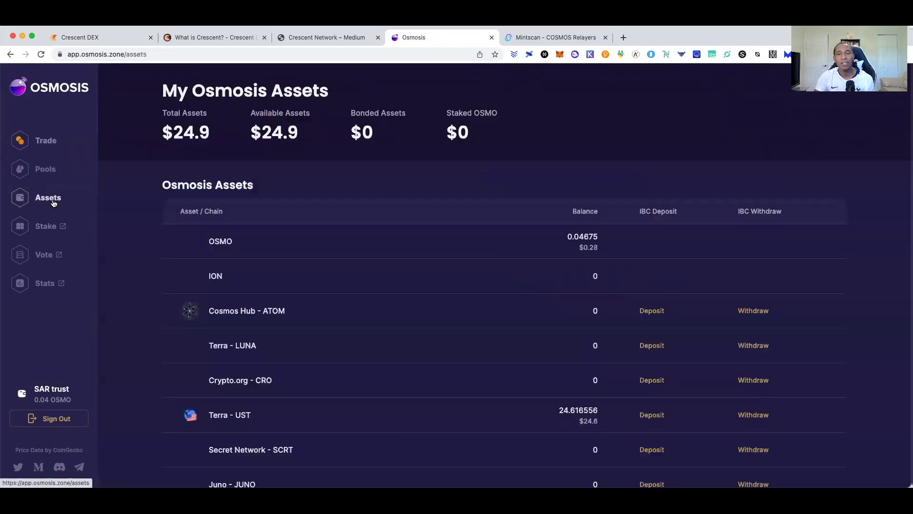
scroll(555, 333, "down", 1)
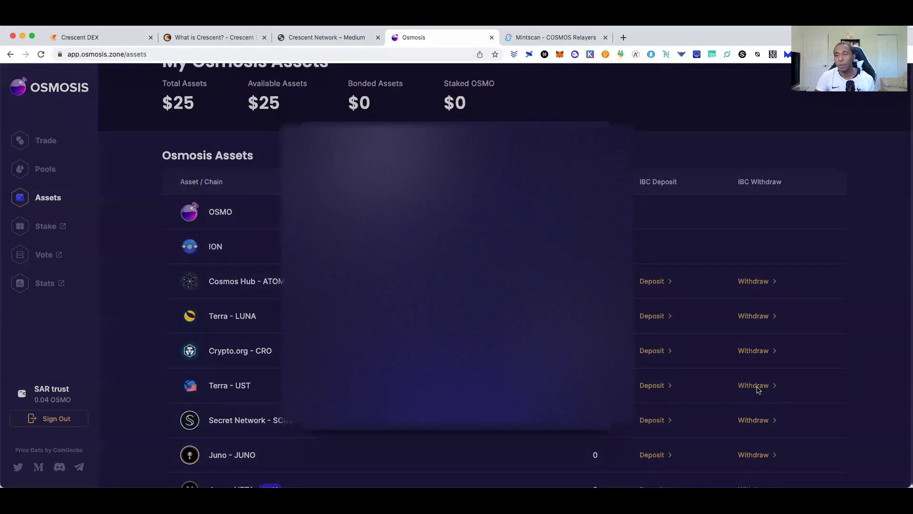